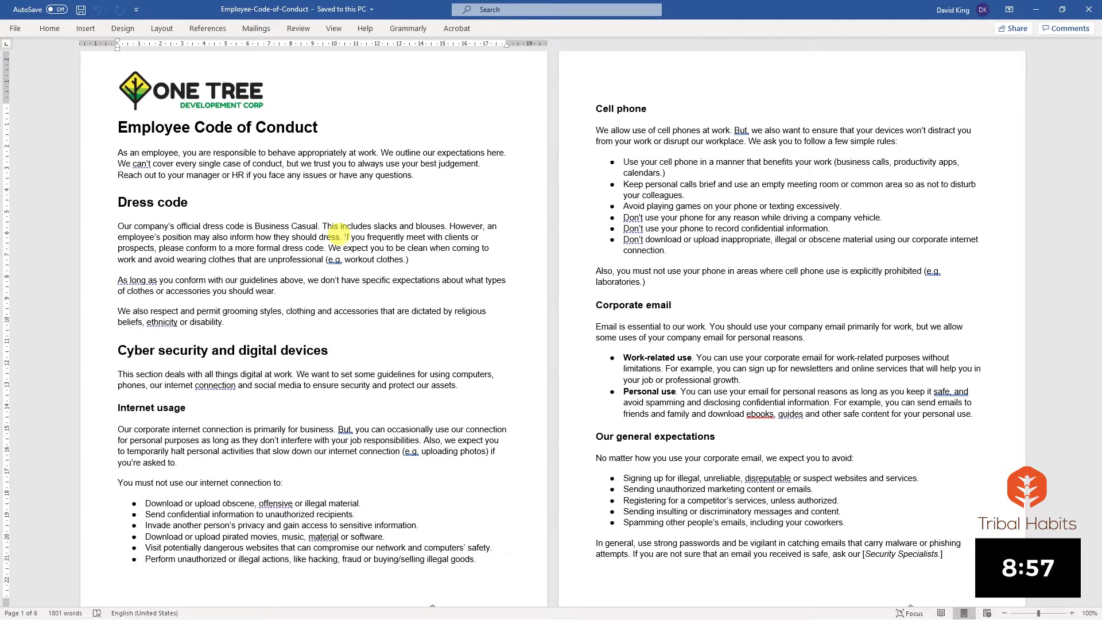
Step: Review the Dress code and Cyber security and digital devices headings, then scroll further through the document
left_click_drag(116, 202, 198, 203)
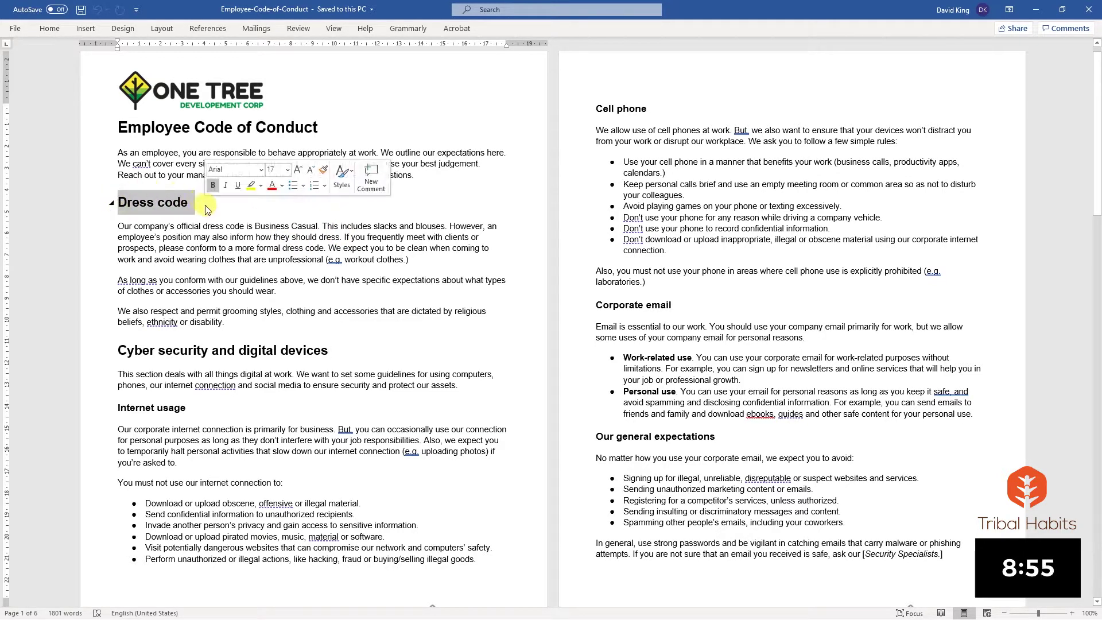
left_click_drag(118, 349, 328, 350)
left_click(382, 409)
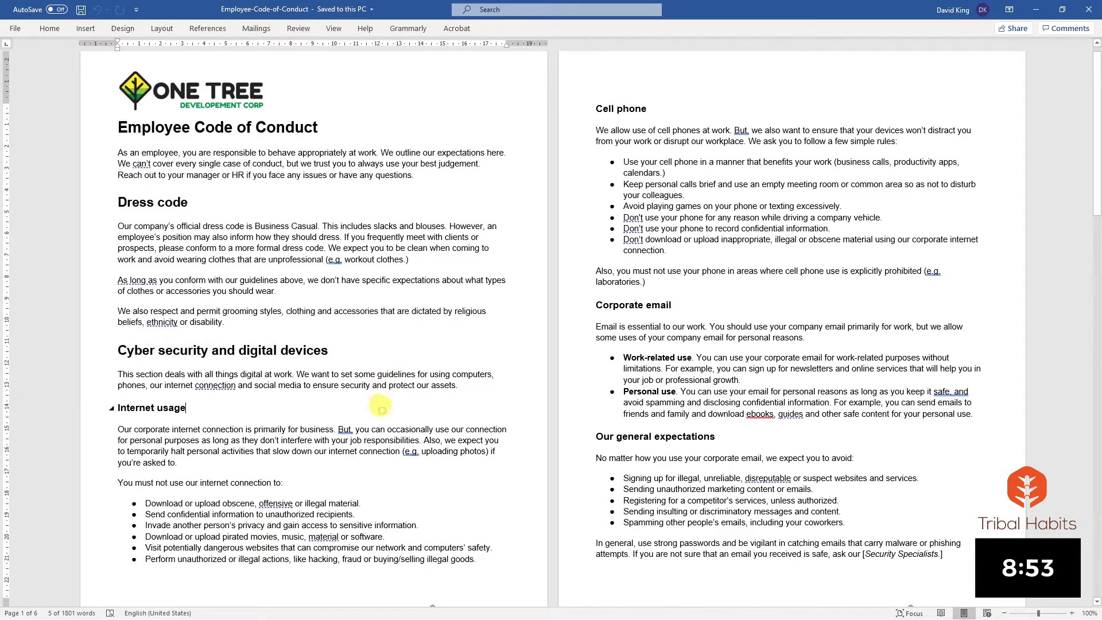
scroll(687, 447, "down", 12)
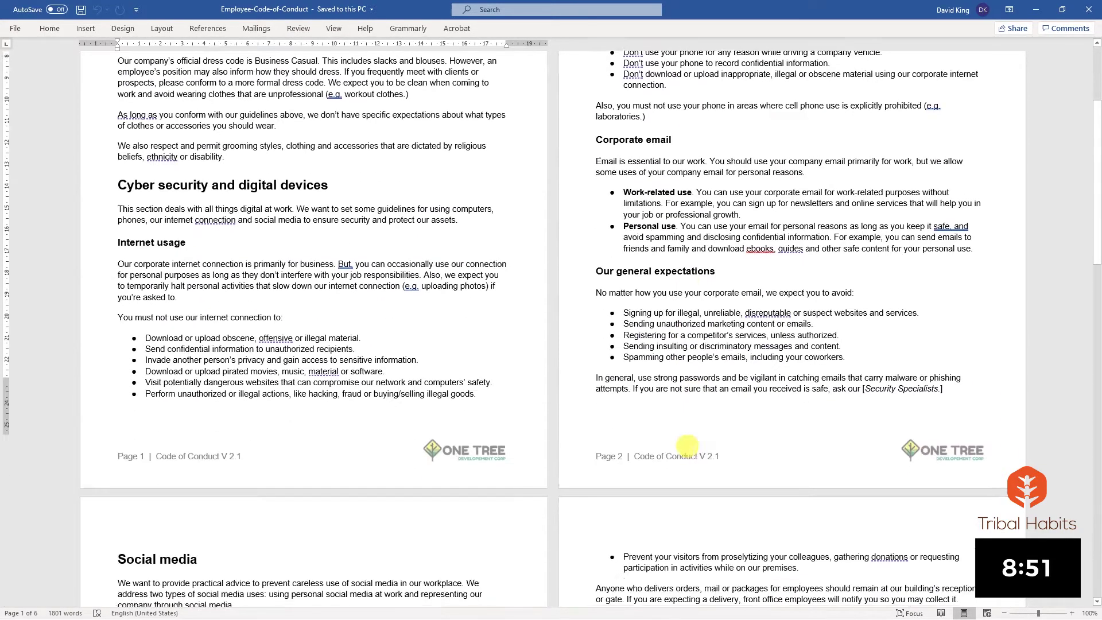
scroll(281, 347, "down", 3)
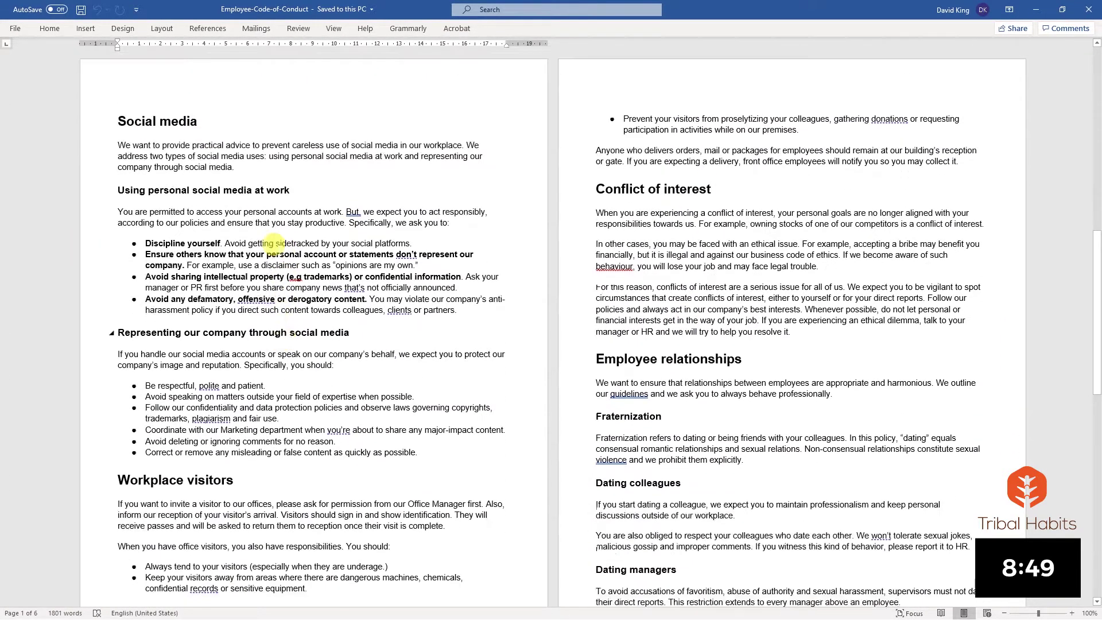
scroll(241, 346, "down", 3)
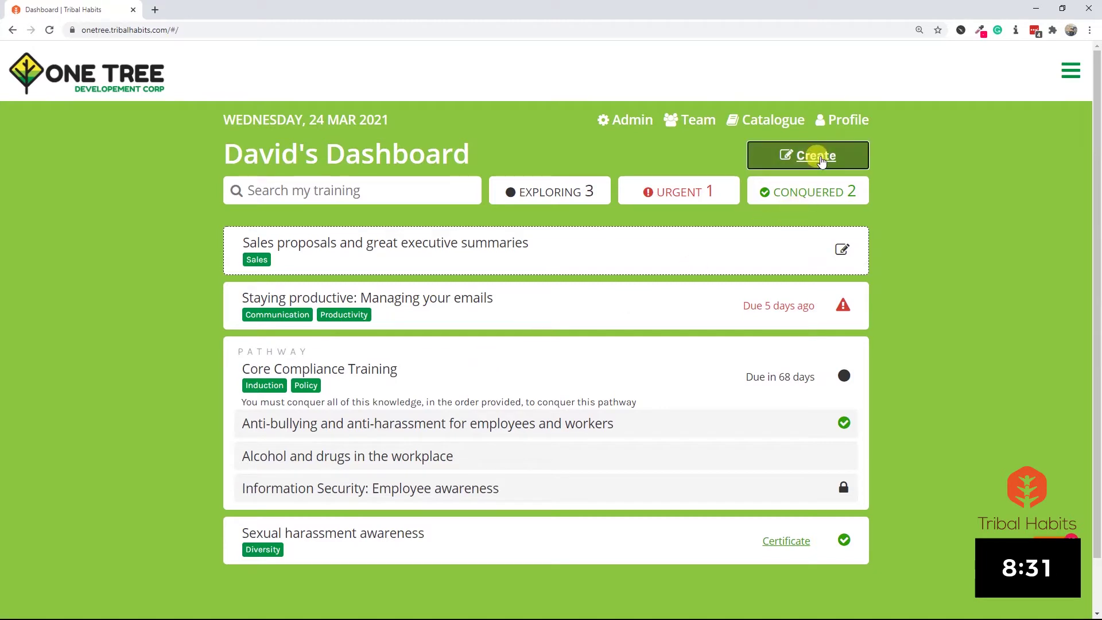
Step: Create a new topic titled 'One Tree Code of Conduct', accept its overview and begin building it
left_click(811, 155)
left_click(809, 583)
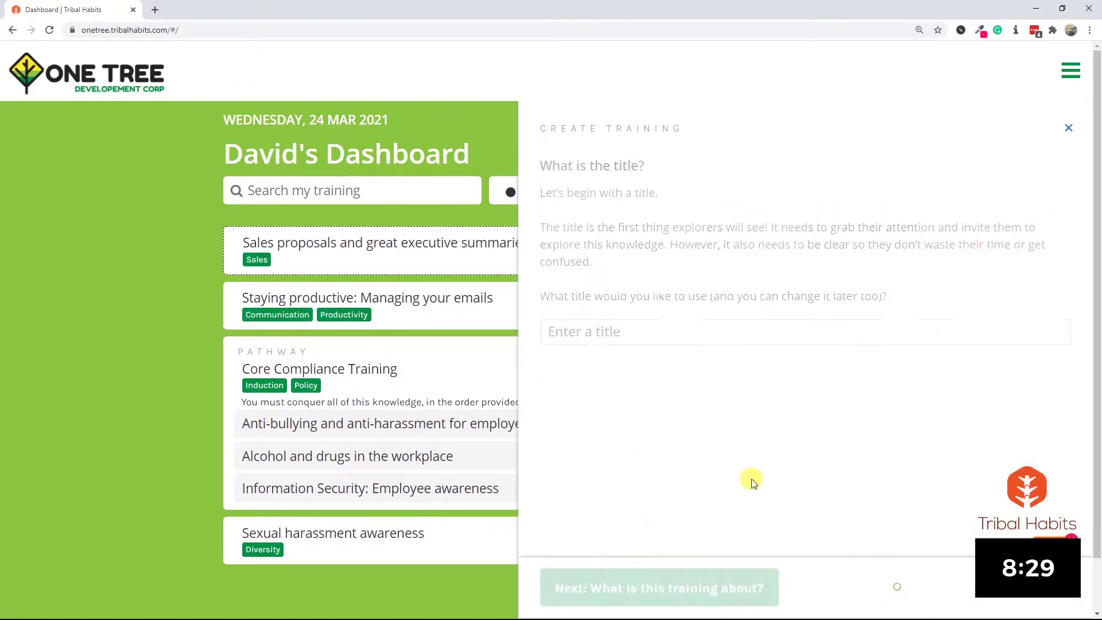
left_click(646, 333)
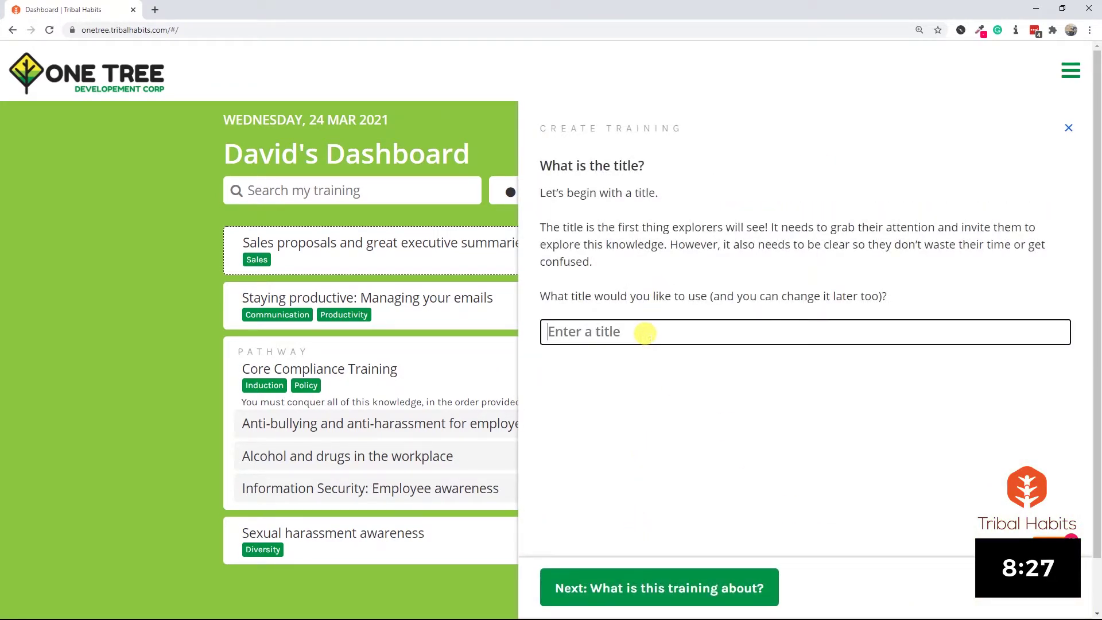
type("One Tree Code of Conduct")
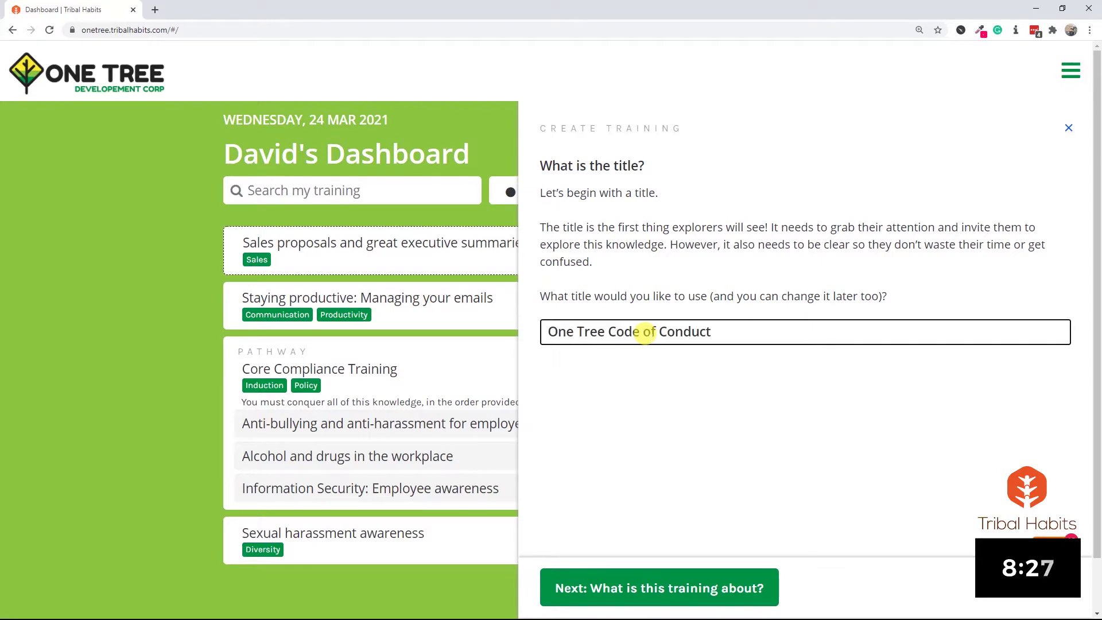
left_click(706, 589)
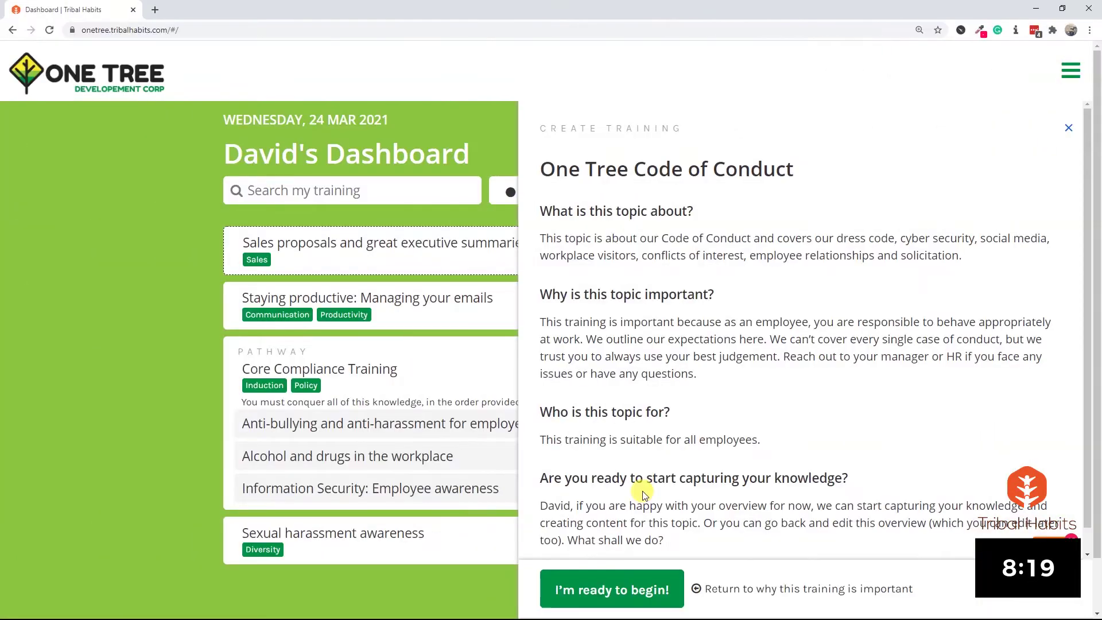
left_click(630, 584)
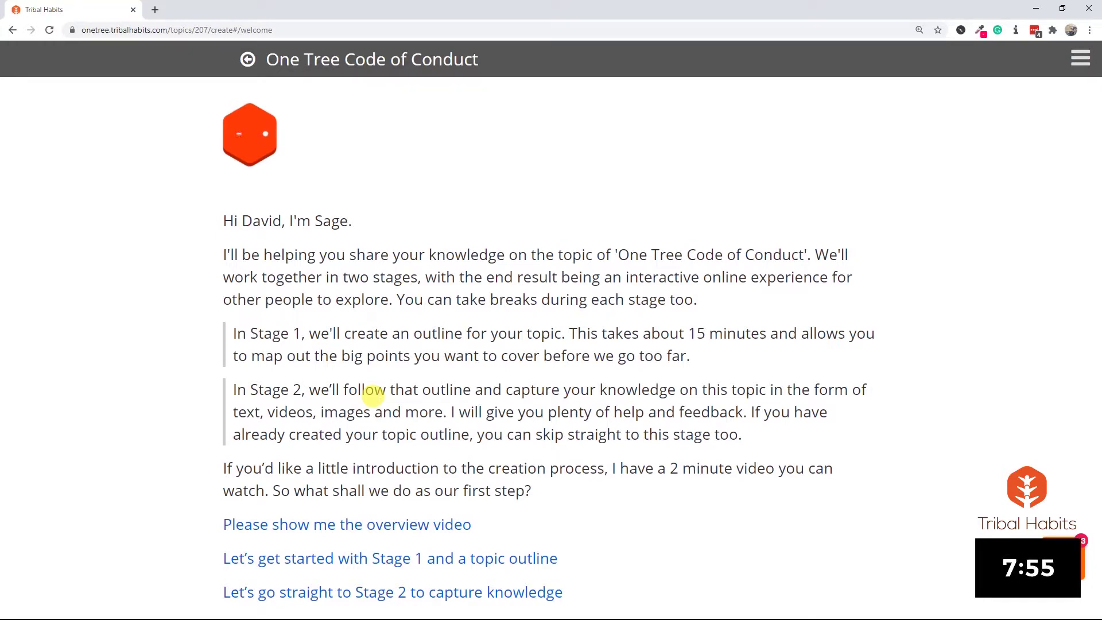
Step: Skip the outline stage and go straight to editing Part 1 of the topic
left_click(439, 586)
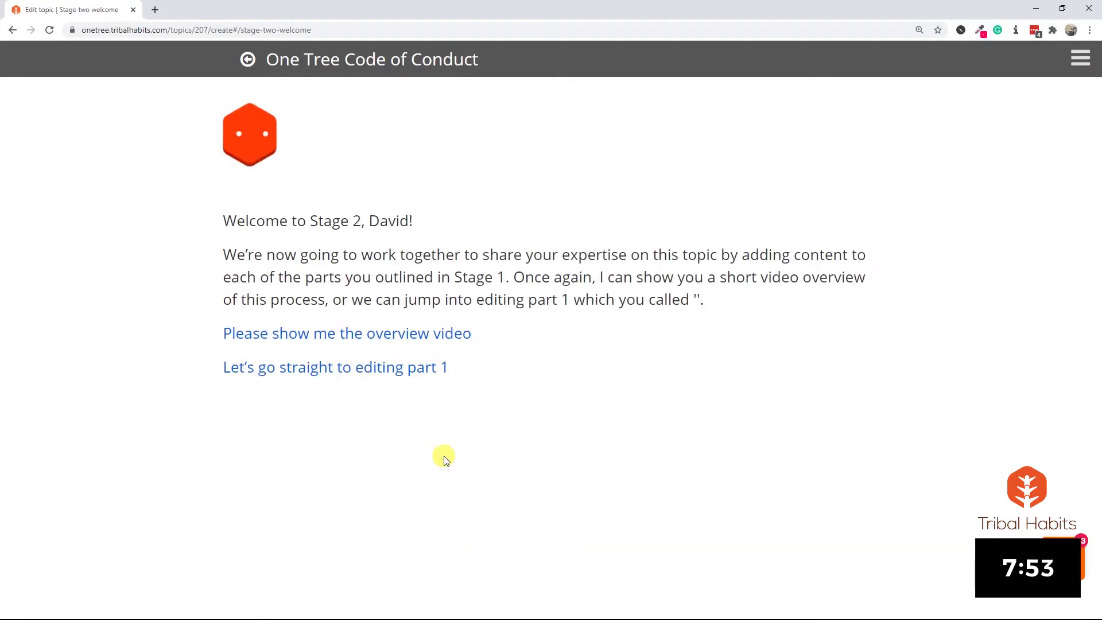
left_click(415, 371)
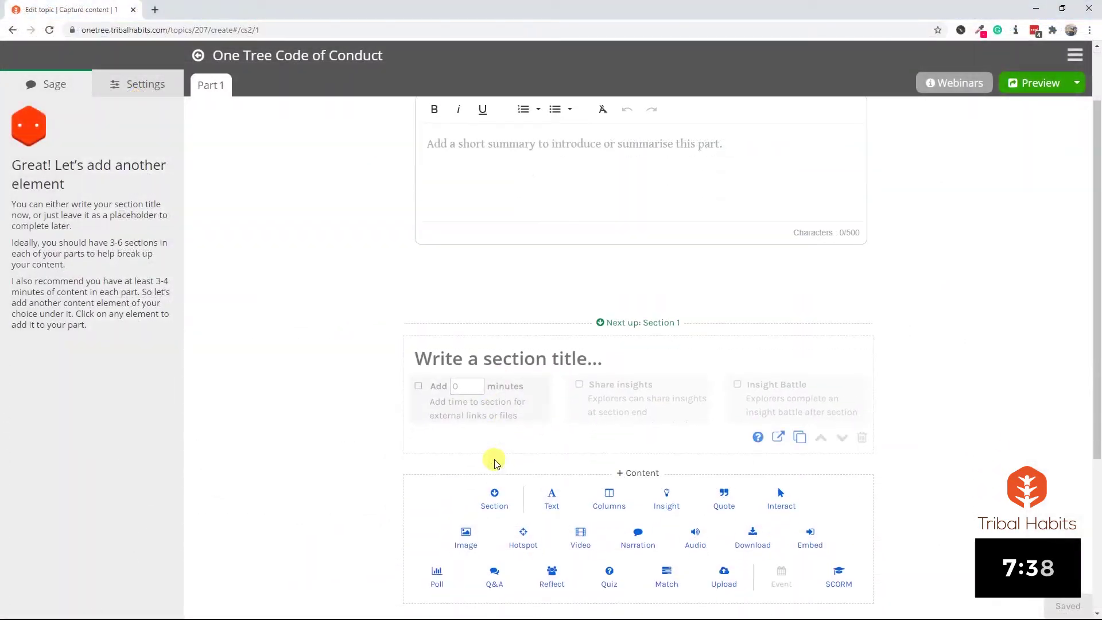
Step: Title Part 1's first section 'Dress code' and add another section below it
left_click(491, 325)
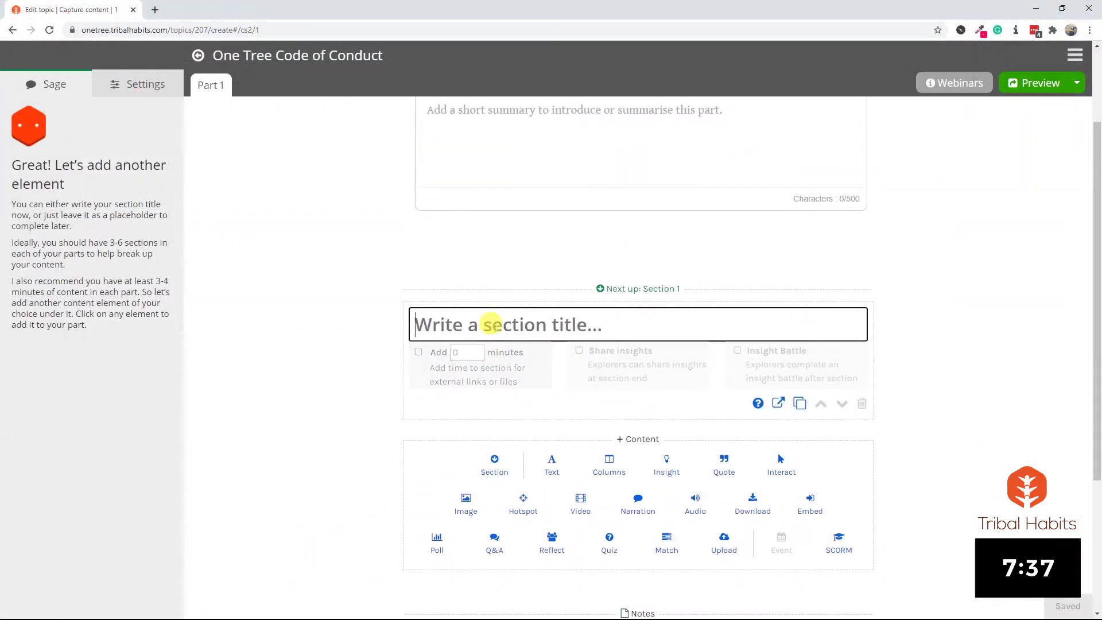
type("Dress code")
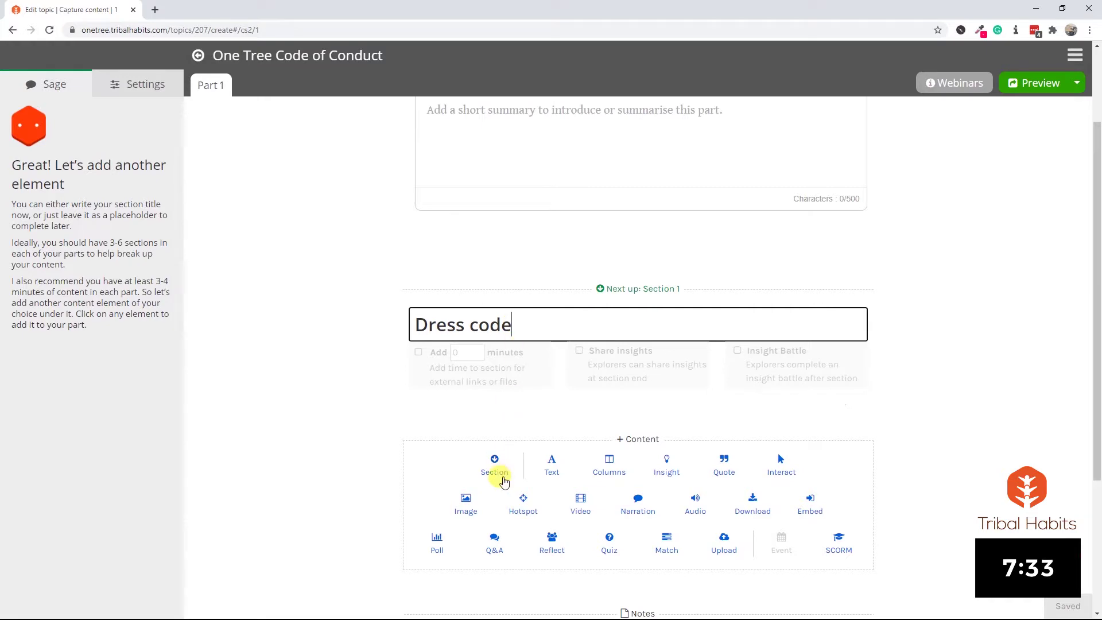
left_click(495, 464)
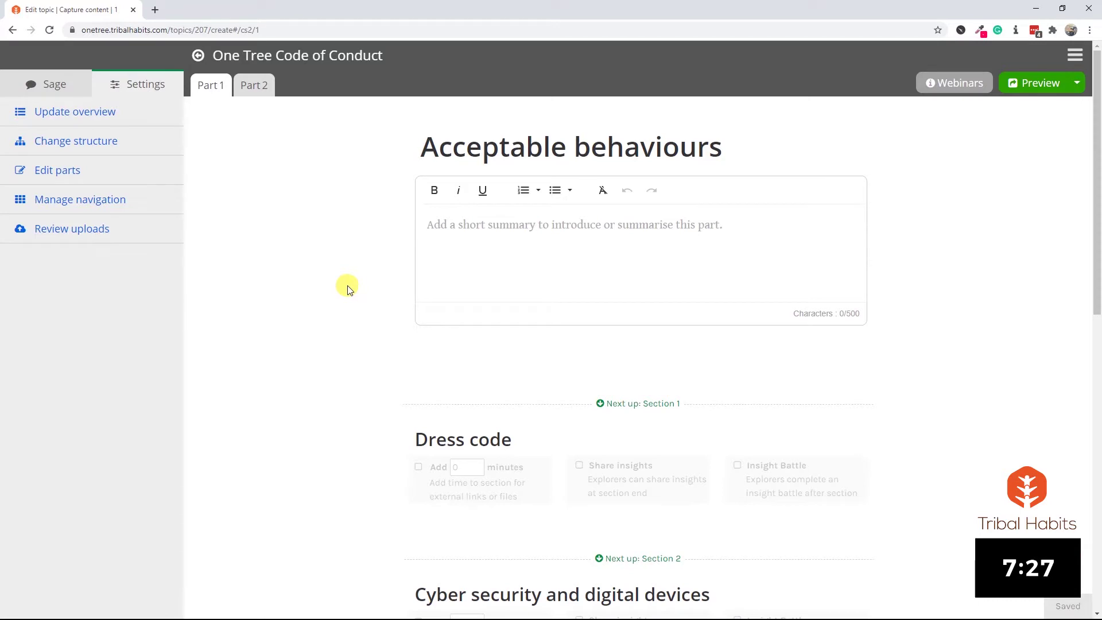
Step: Review the sections laid out in Part 2, then return to Part 1's sections
left_click(242, 92)
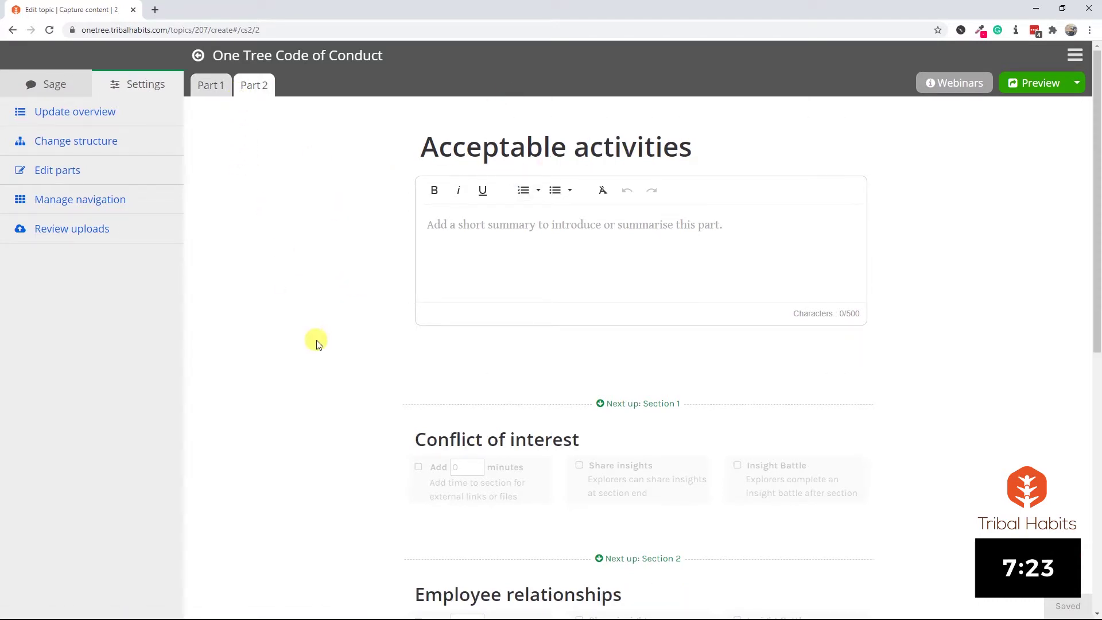
scroll(317, 342, "down", 4)
scroll(530, 442, "down", 2)
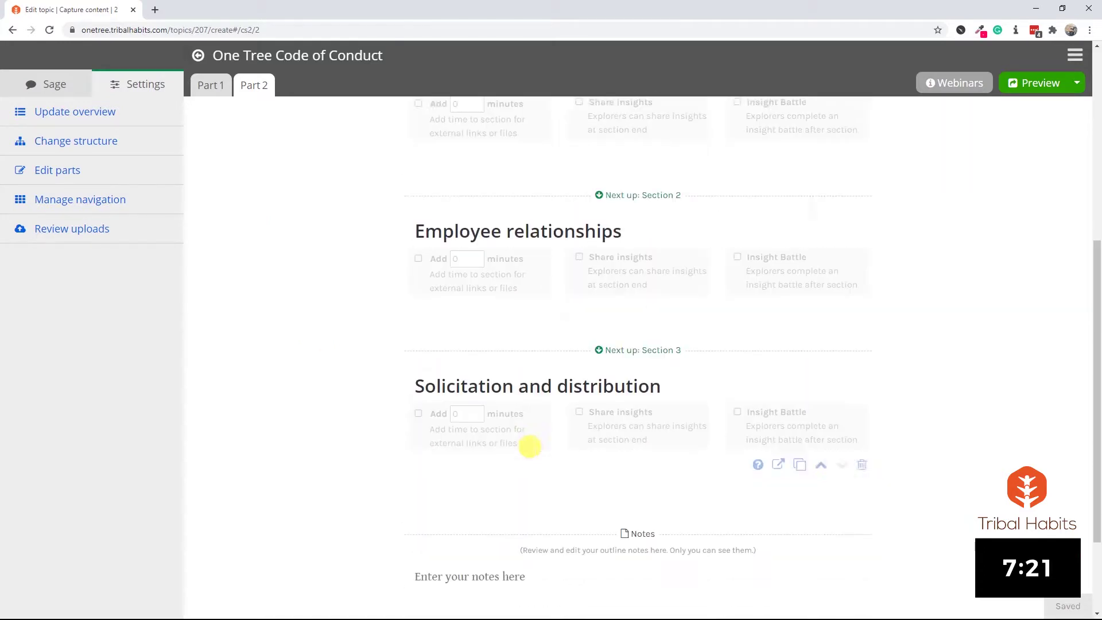
scroll(531, 448, "up", 6)
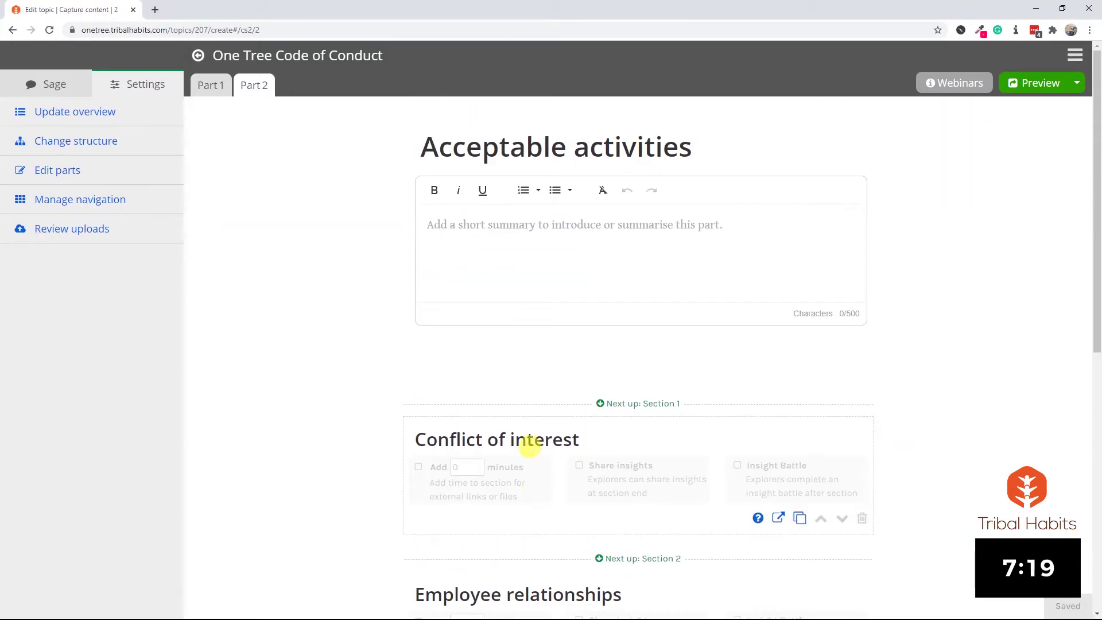
left_click(213, 84)
scroll(410, 353, "down", 2)
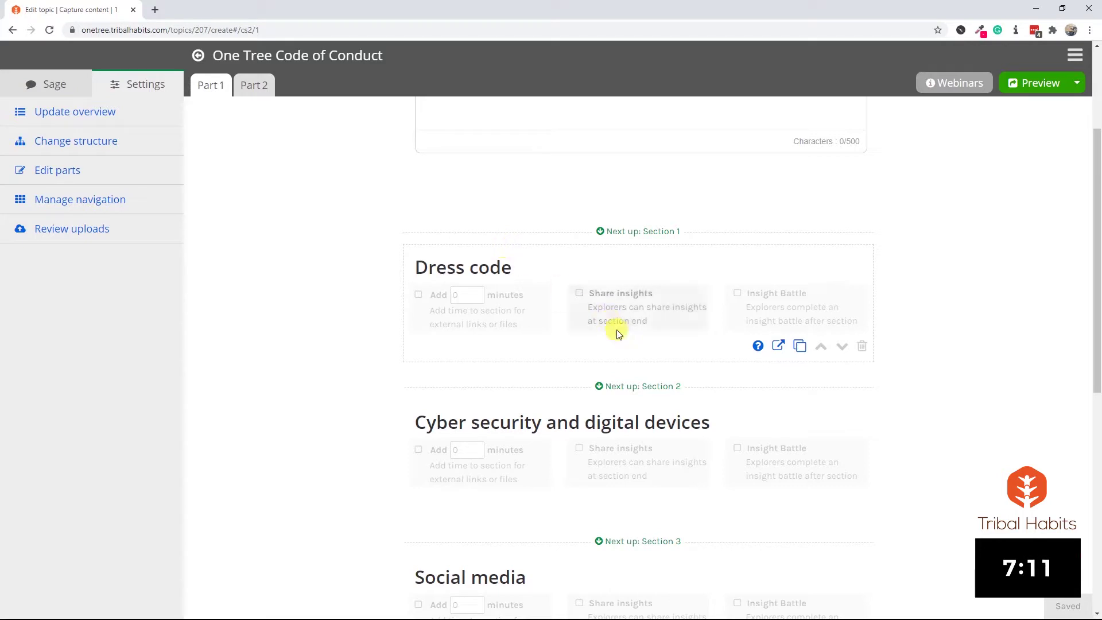
Step: Add a text block under Dress code holding the Word dress-code paragraphs, cleaned of Word formatting
mouse_move(642, 372)
left_click(642, 372)
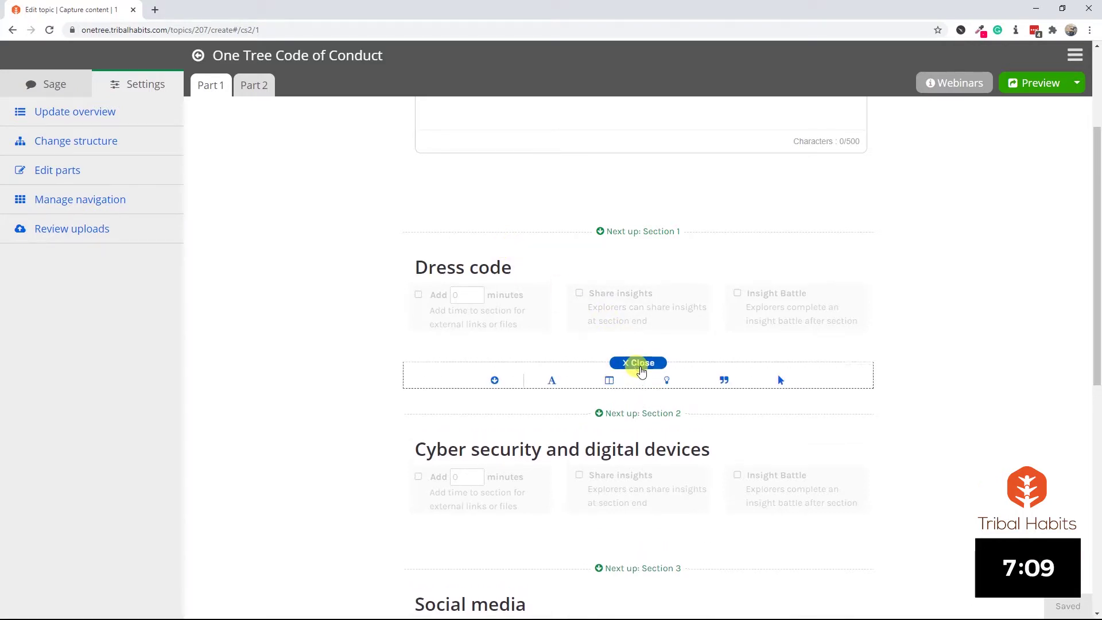
left_click(555, 384)
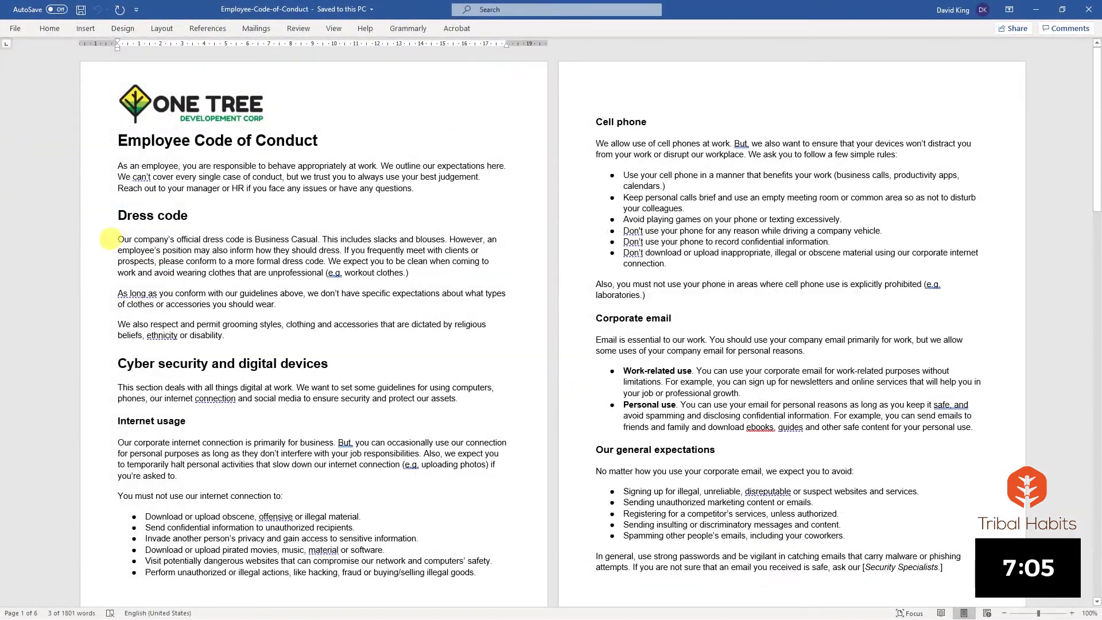
left_click_drag(111, 237, 240, 335)
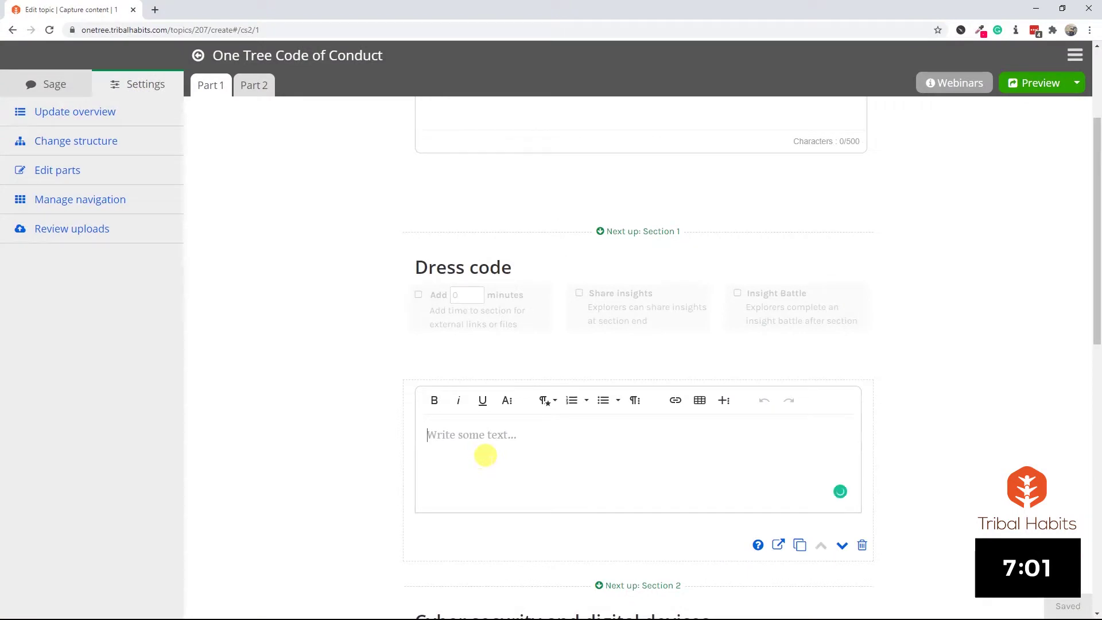
key("ctrl+v")
left_click(741, 375)
scroll(663, 433, "down", 1)
scroll(663, 433, "down", 2)
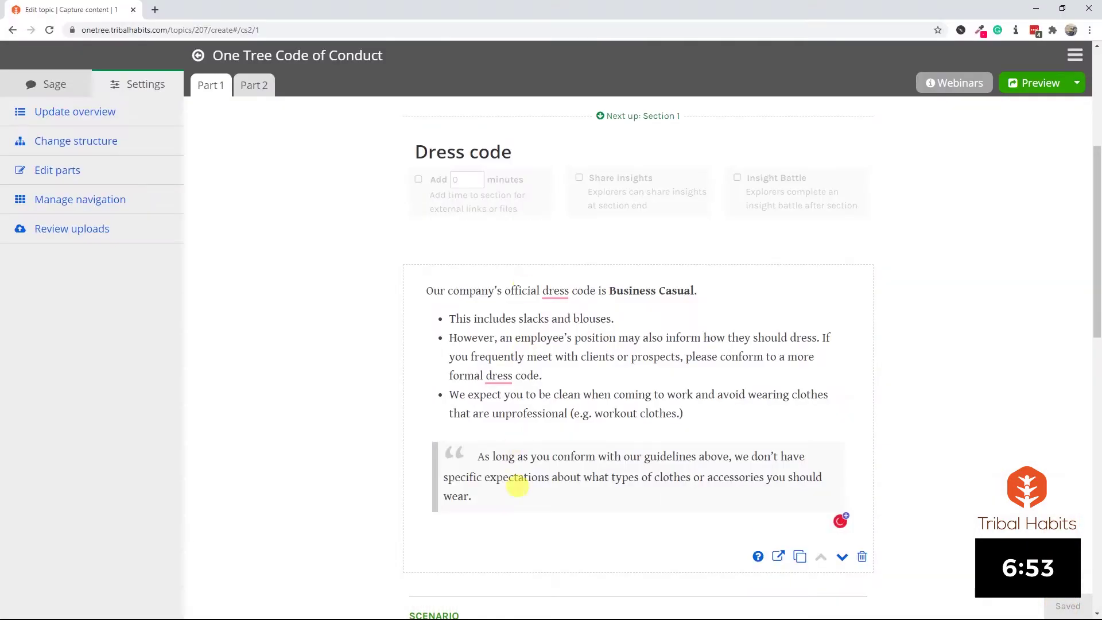
scroll(353, 481, "down", 5)
scroll(353, 481, "down", 2)
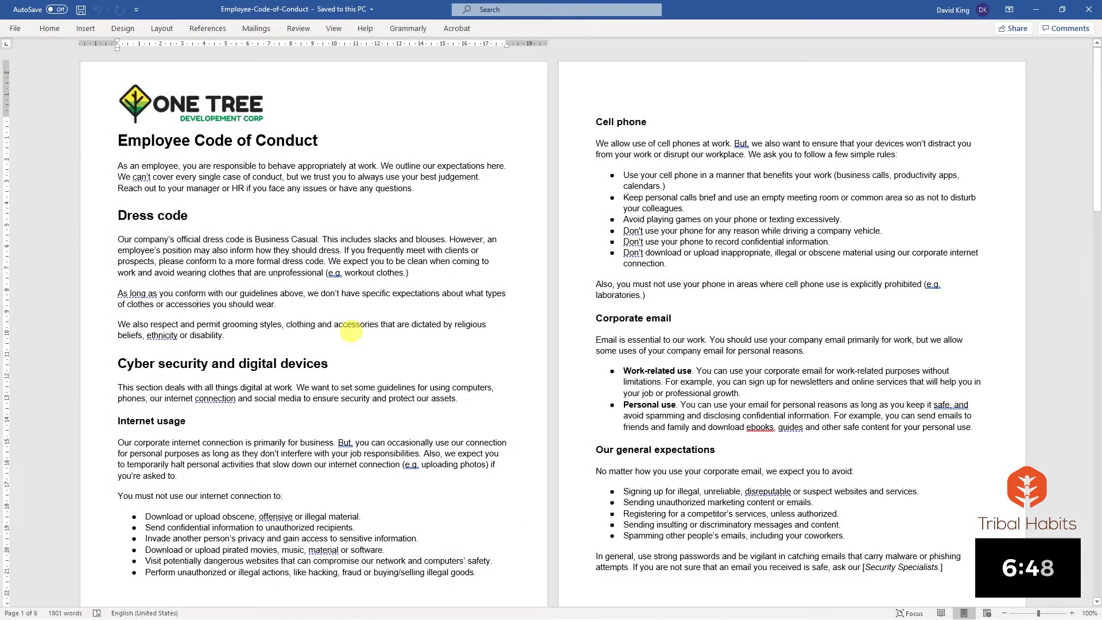
Step: Add an interactive block under Cyber security and digital devices
scroll(351, 332, "down", 2)
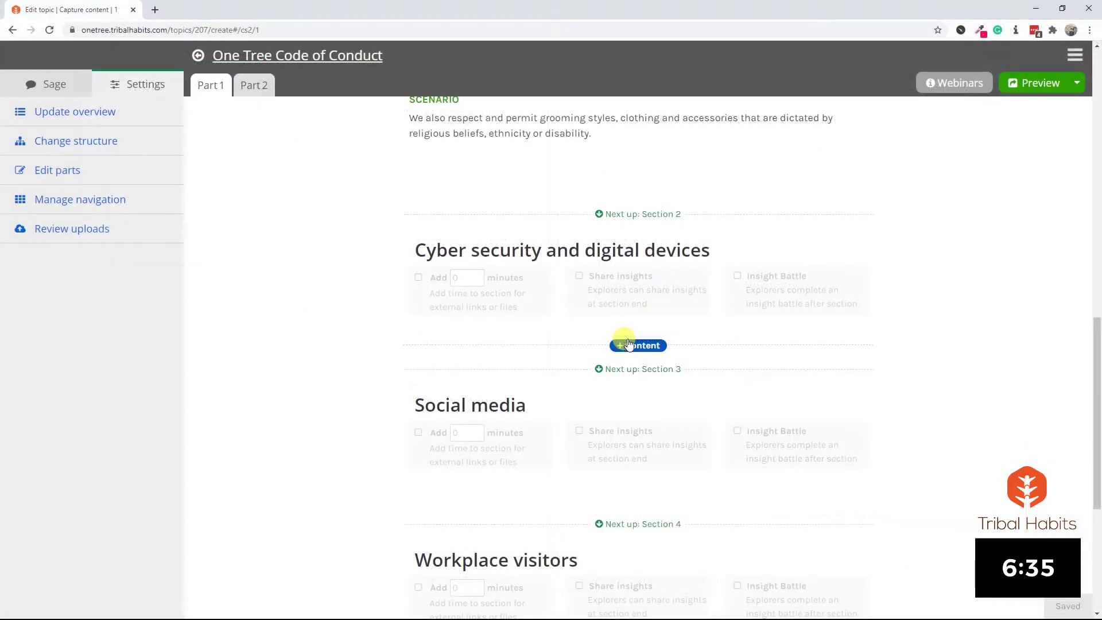
left_click(629, 345)
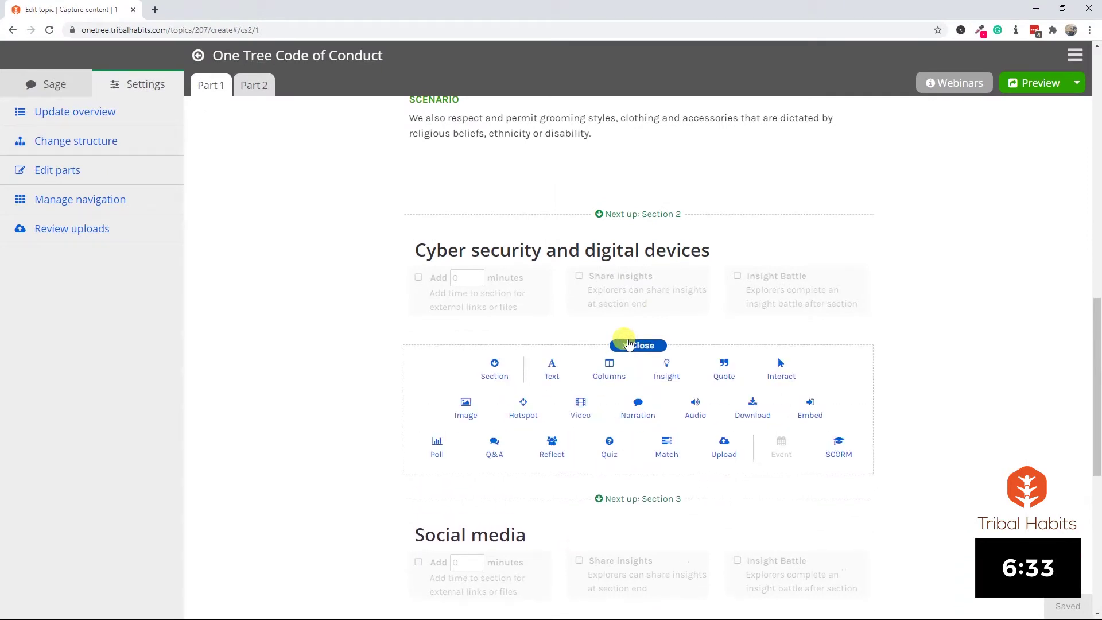
left_click(781, 370)
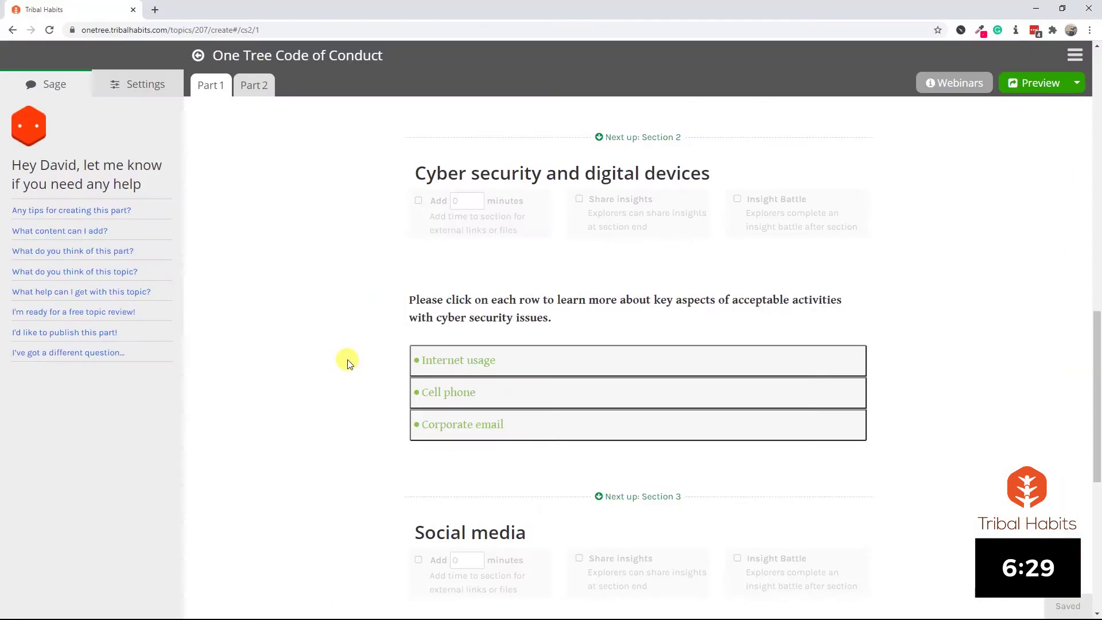
left_click(492, 335)
Step: Finish the Internet usage, Cell phone and Corporate email accordion items and save the block
scroll(655, 399, "down", 4)
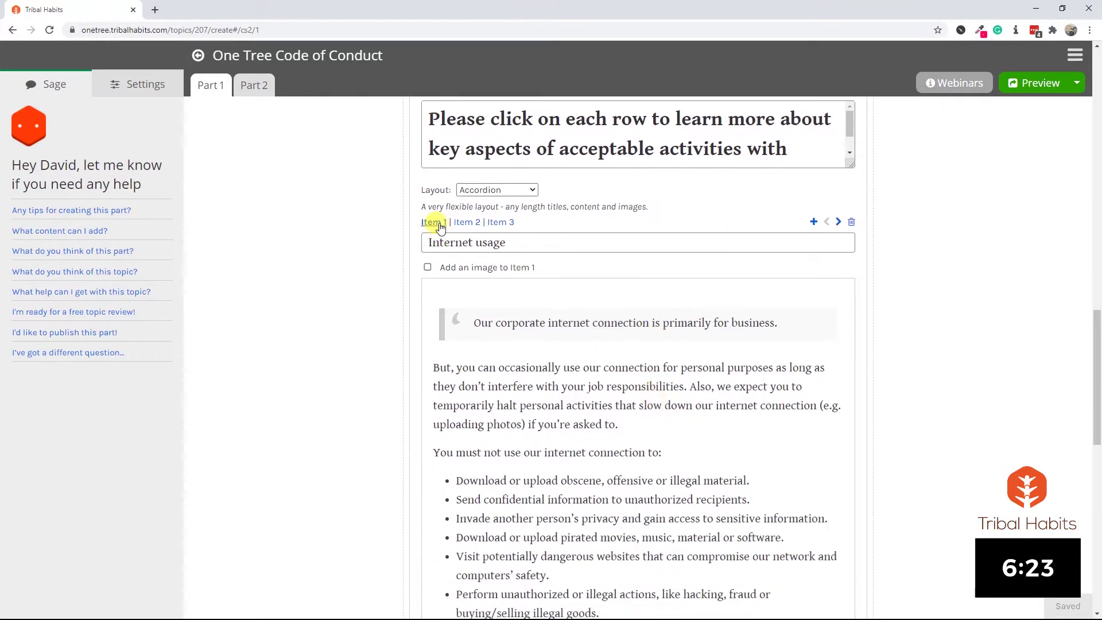
left_click_drag(455, 241, 508, 240)
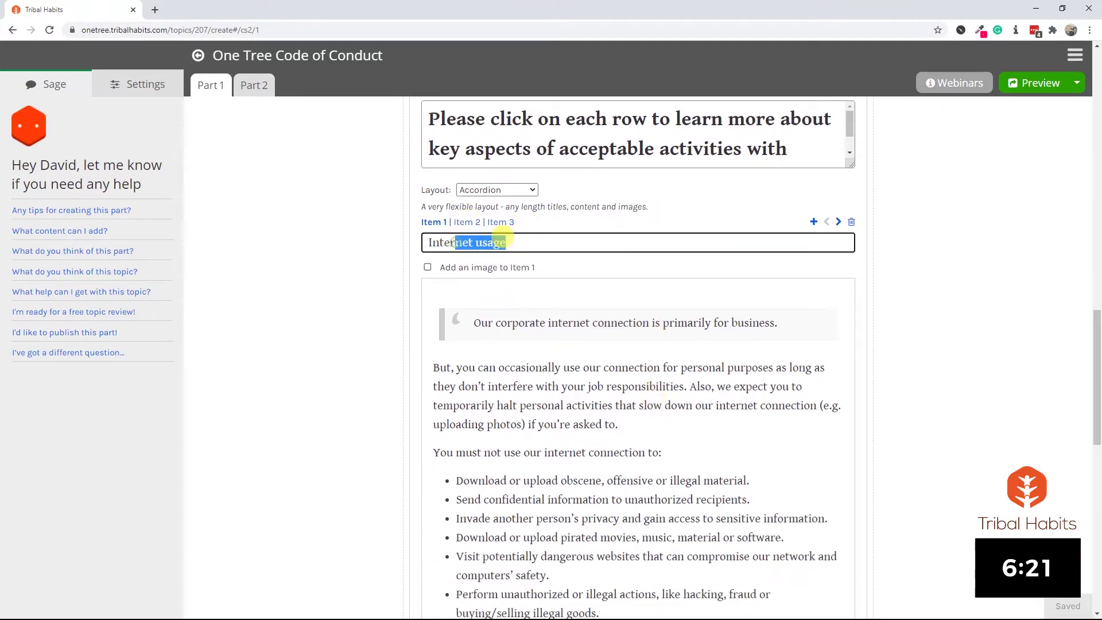
scroll(504, 387, "down", 2)
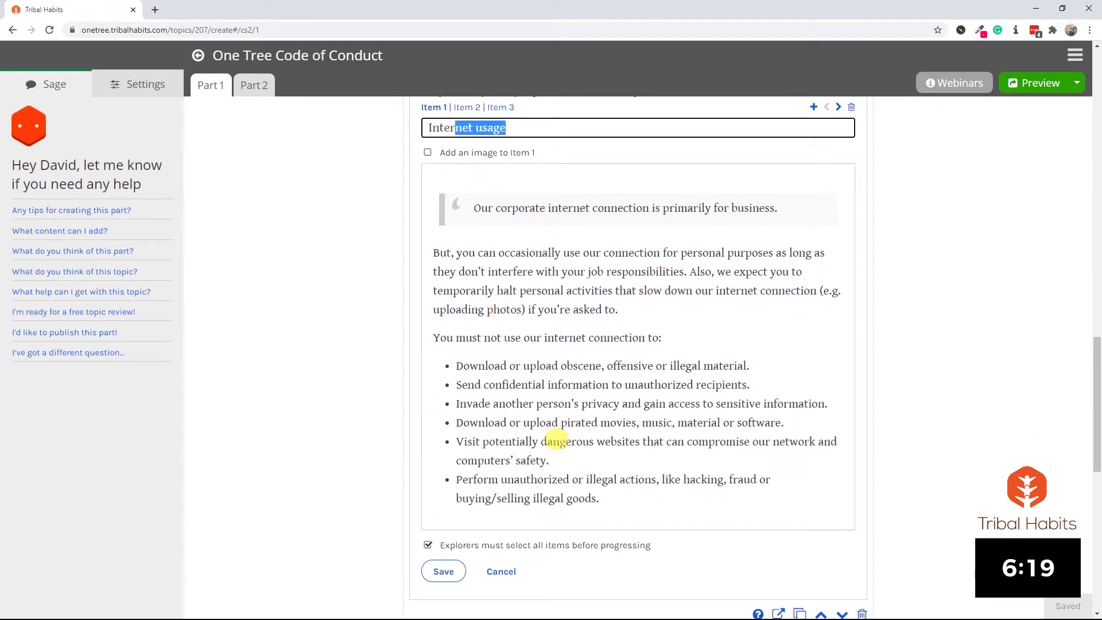
scroll(556, 441, "up", 4)
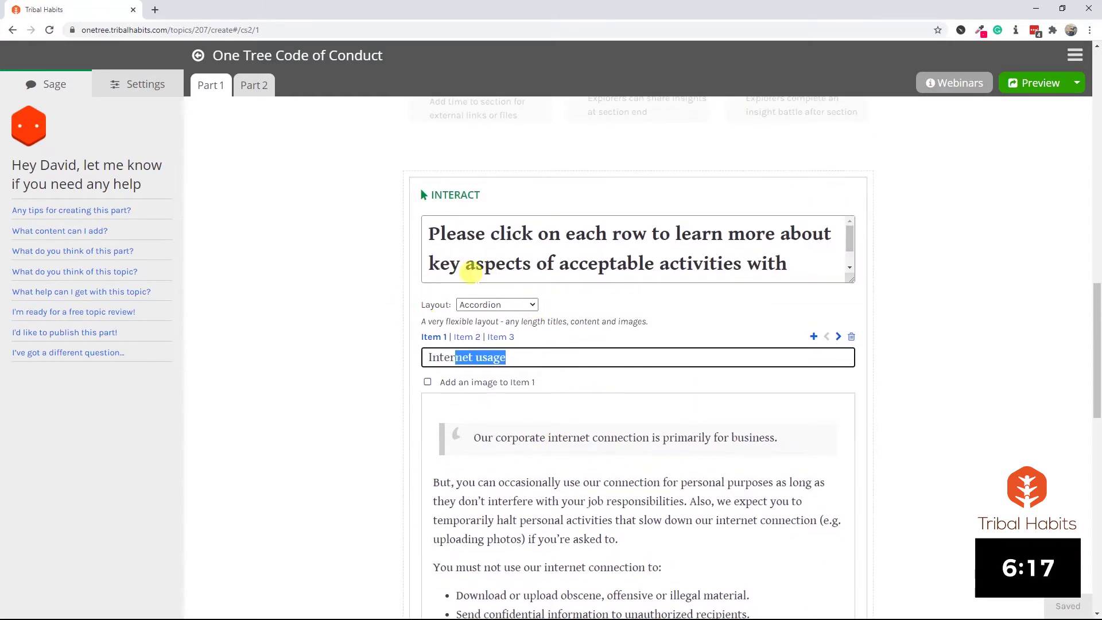
scroll(488, 414, "down", 3)
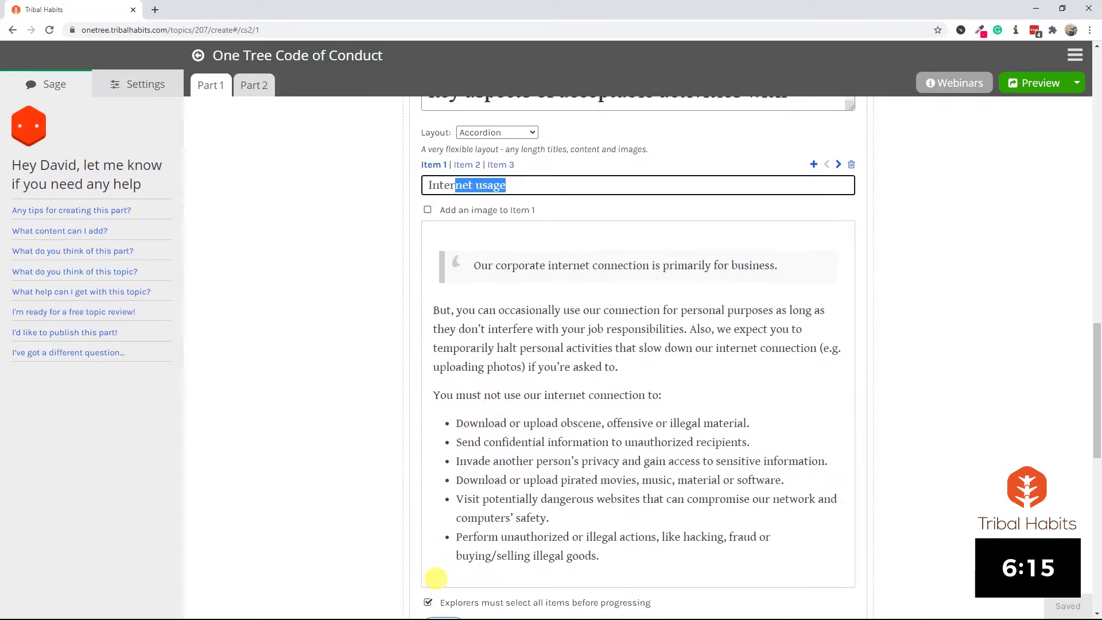
scroll(436, 552, "down", 2)
left_click(445, 515)
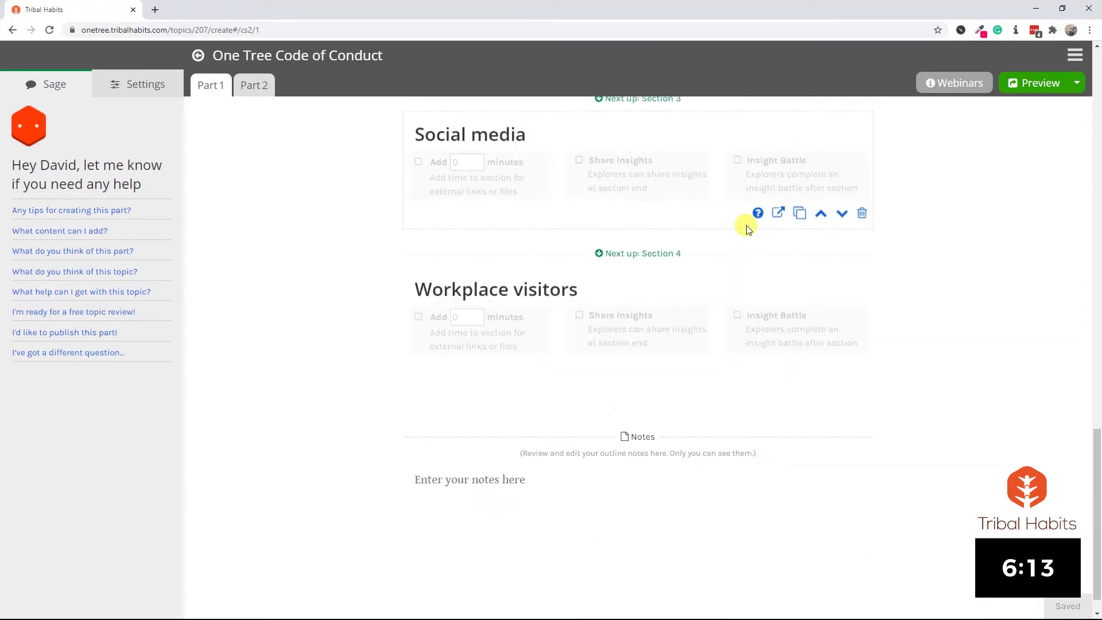
scroll(743, 224, "up", 6)
scroll(748, 229, "up", 2)
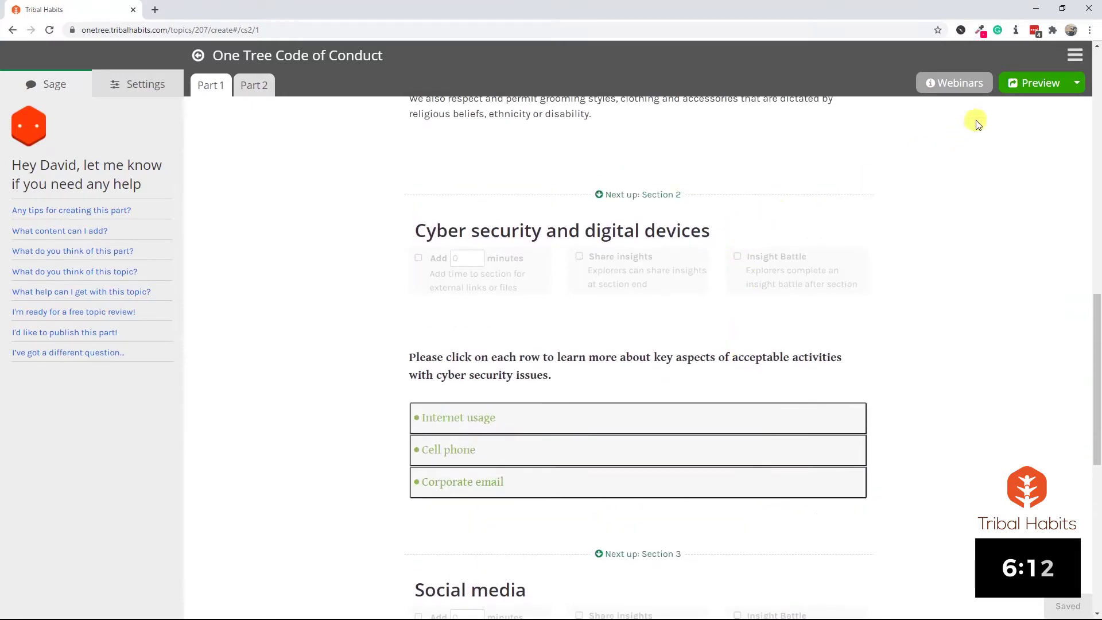
Step: Preview Part One through Dress code to Cyber security, expanding the Cell phone and Corporate email rows
left_click(1040, 84)
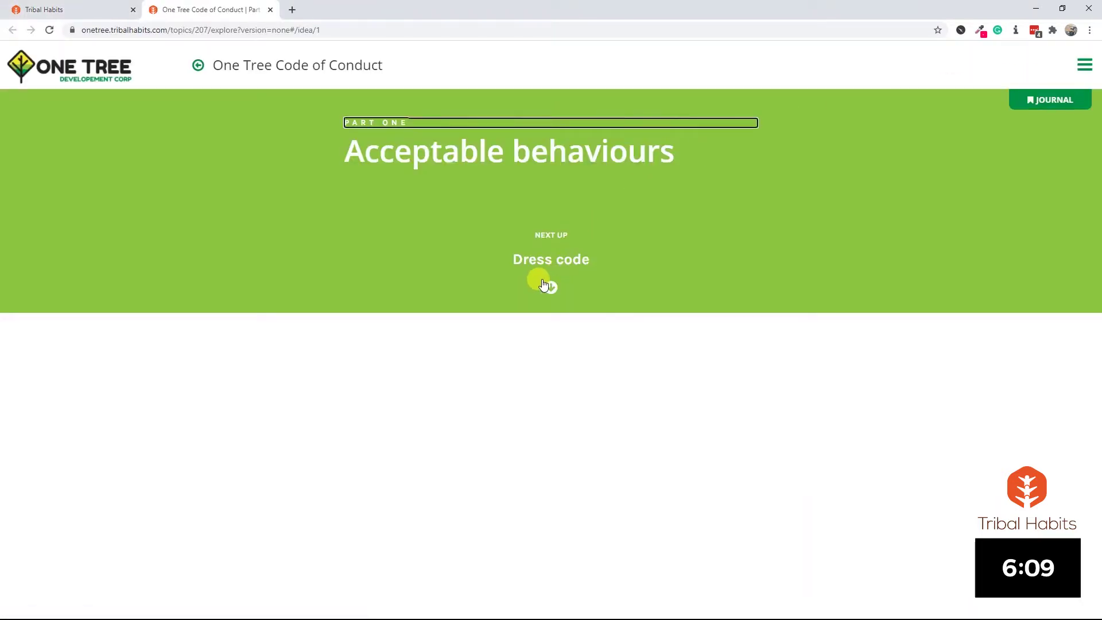
left_click(545, 274)
scroll(516, 321, "down", 4)
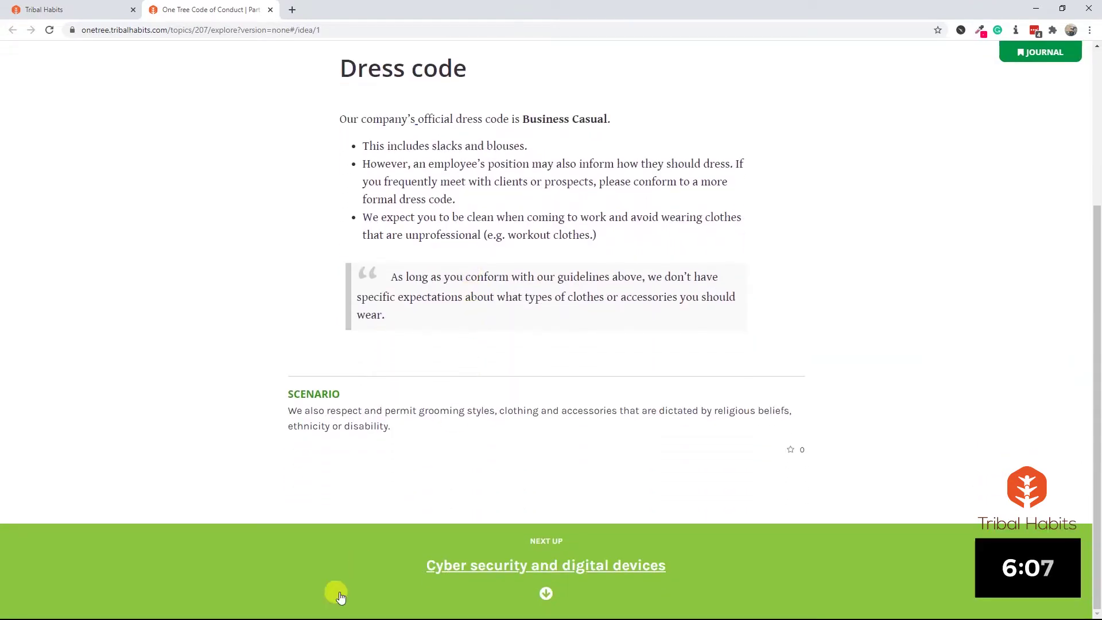
left_click(514, 554)
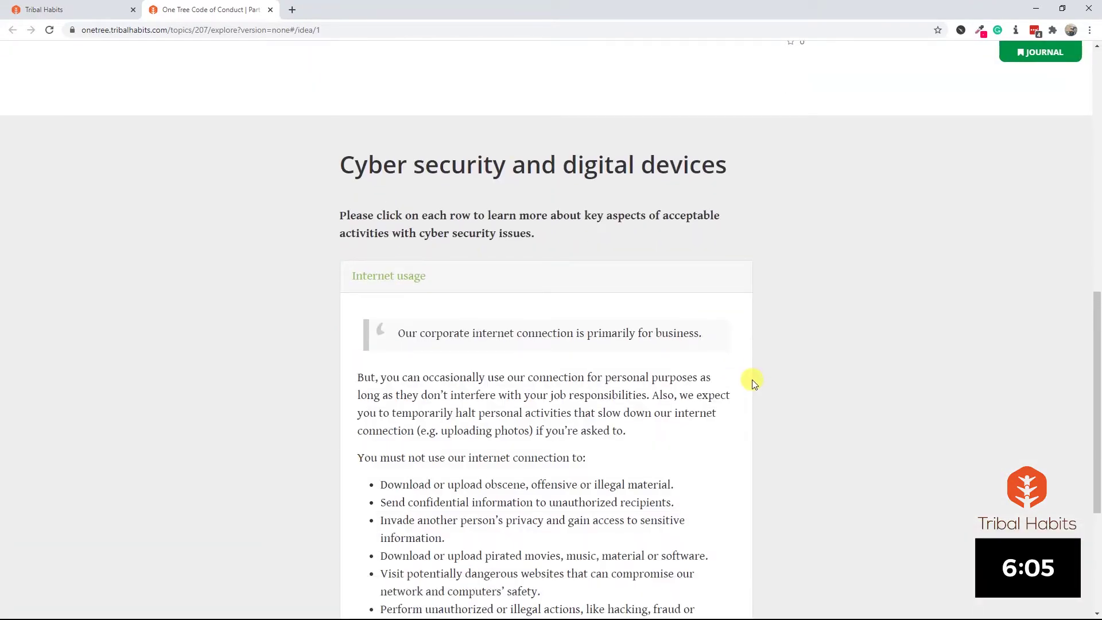
scroll(754, 383, "down", 2)
left_click(401, 546)
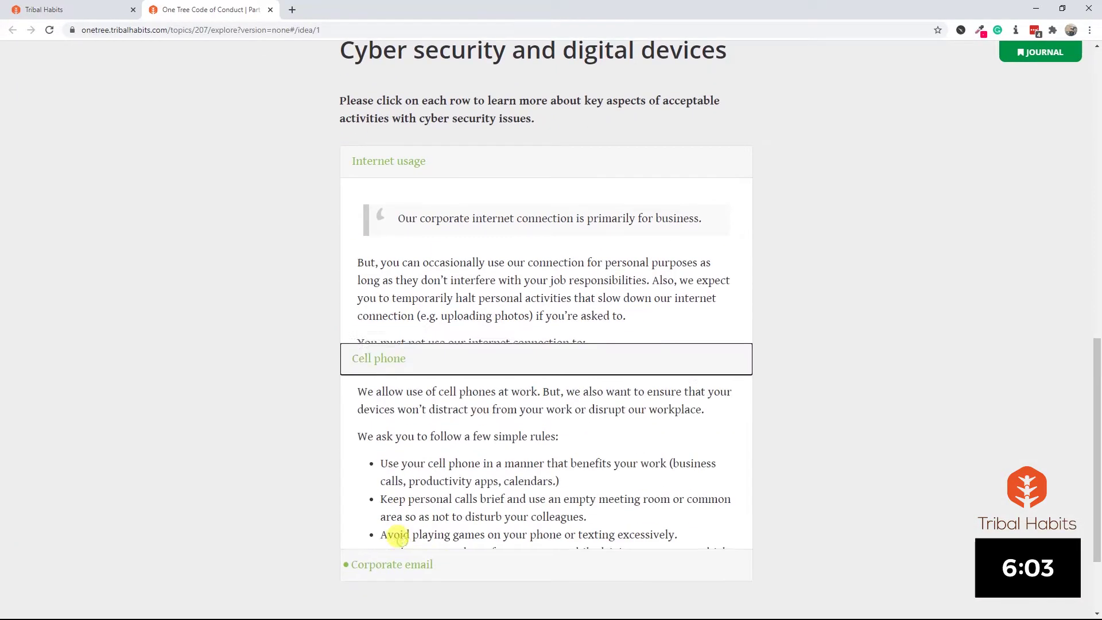
left_click(402, 550)
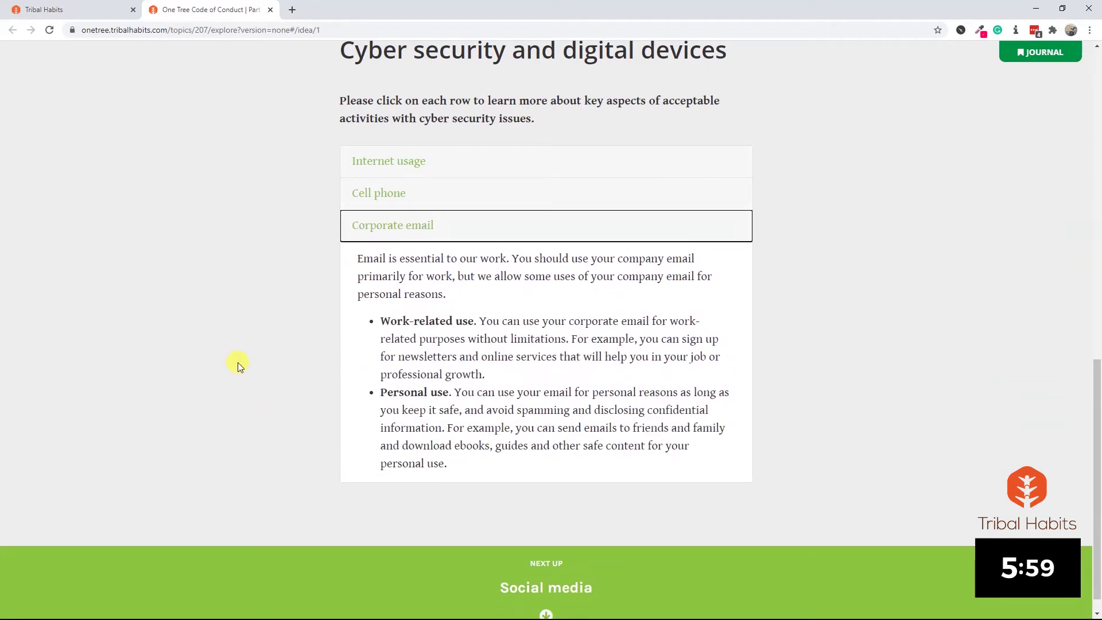
left_click(65, 10)
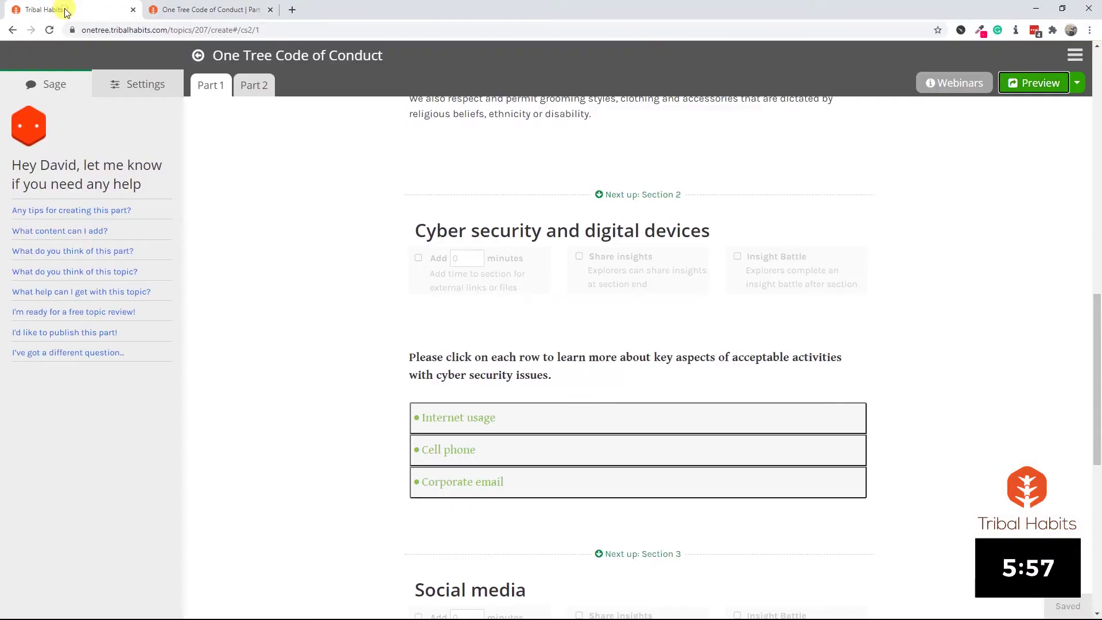
mouse_move(701, 418)
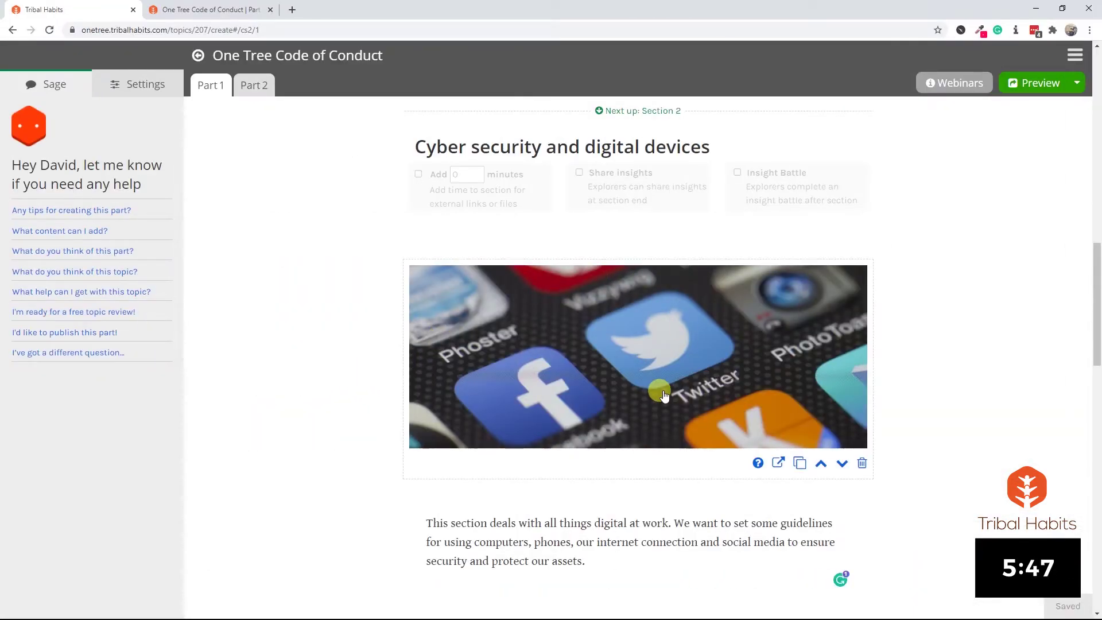
scroll(664, 396, "down", 2)
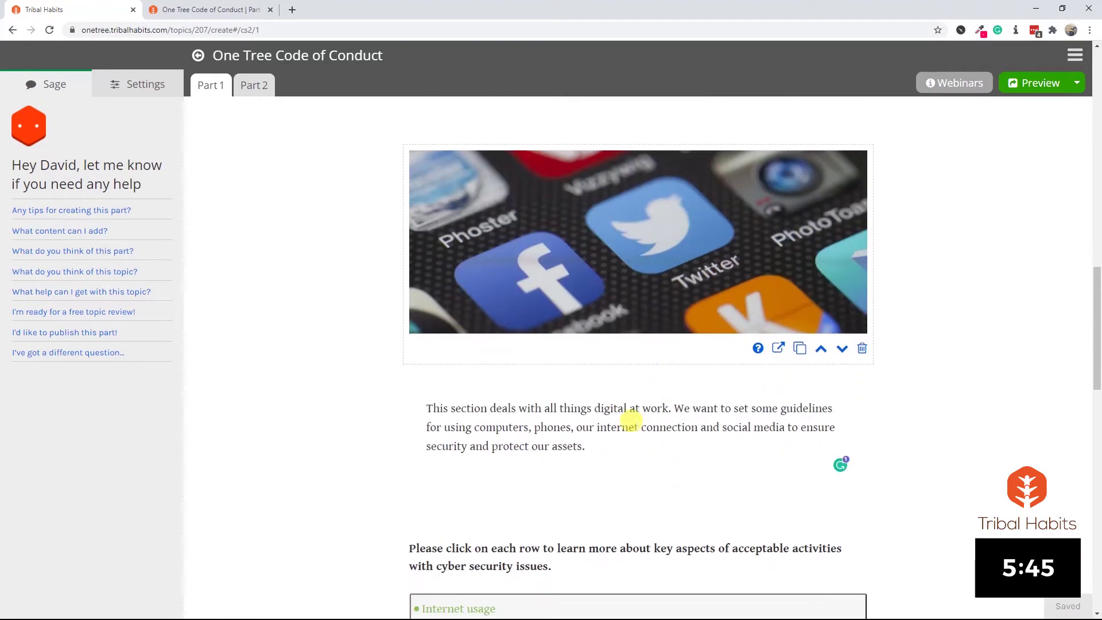
scroll(547, 419, "down", 6)
scroll(542, 427, "down", 3)
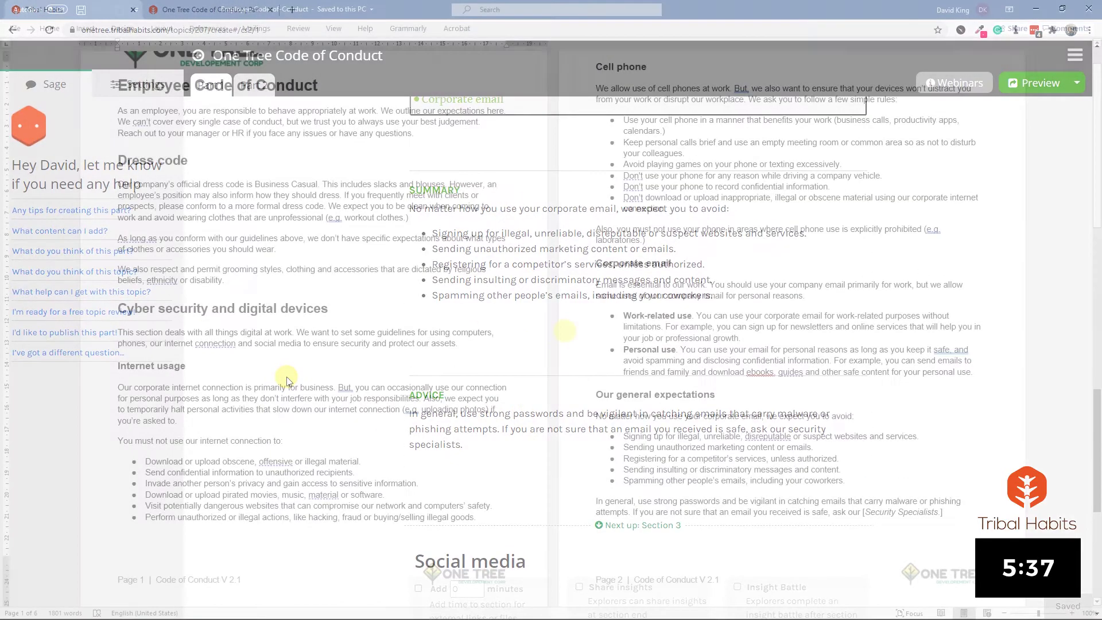
Step: Scroll the code of conduct down to the Social media heading
scroll(565, 330, "down", 3)
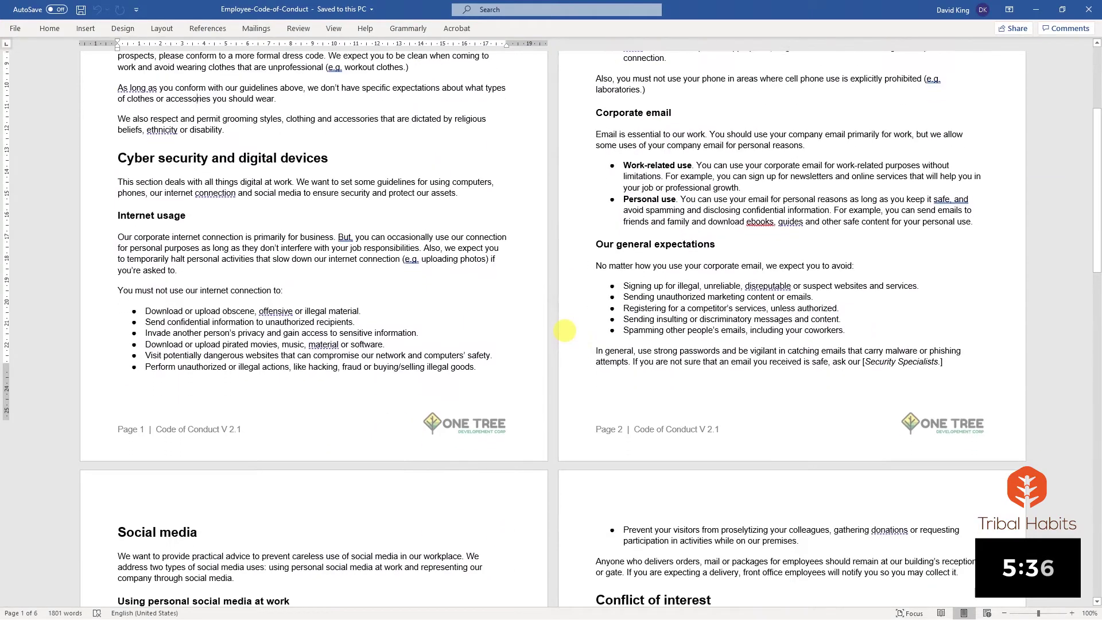
scroll(564, 330, "down", 7)
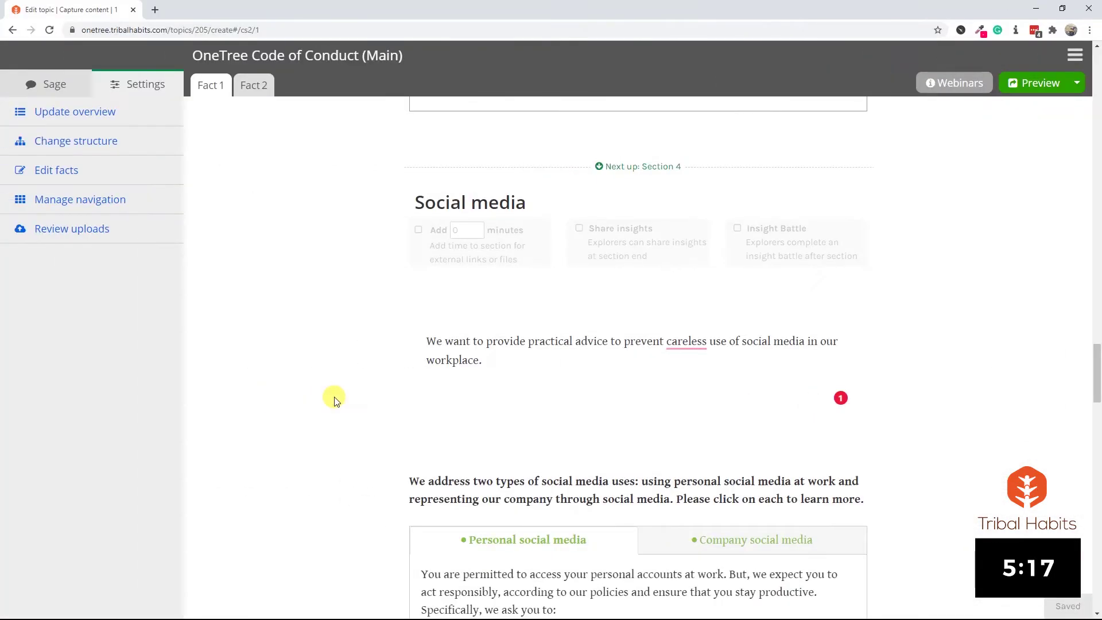
Step: Check the Social media intro text and the Personal and Company social media tabs
left_click(516, 382)
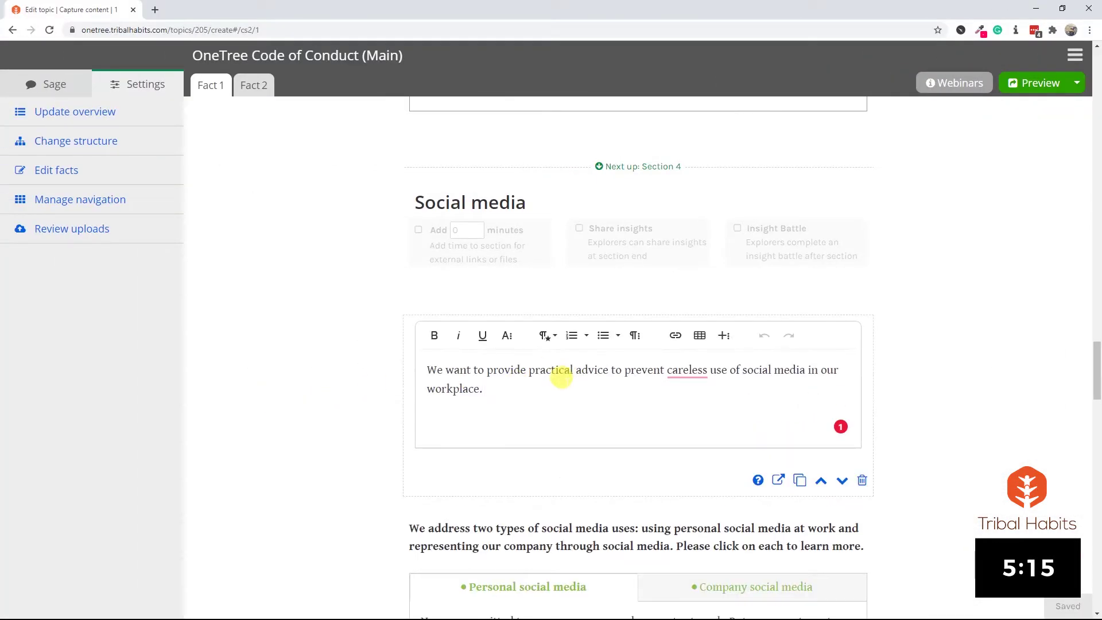
scroll(561, 376, "down", 3)
scroll(562, 376, "down", 3)
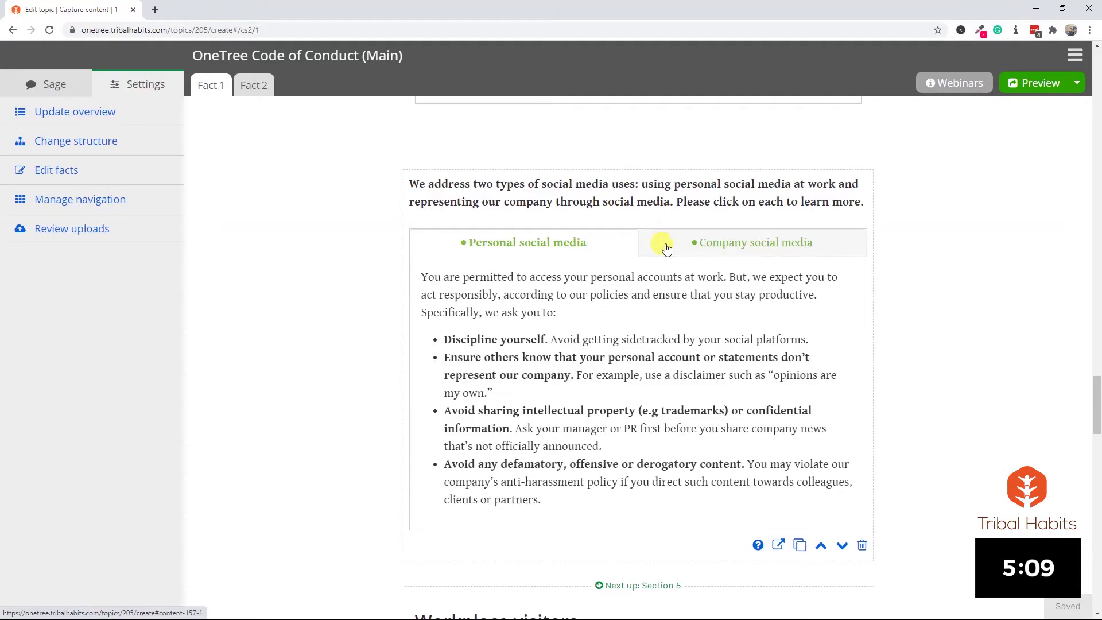
scroll(660, 239, "down", 2)
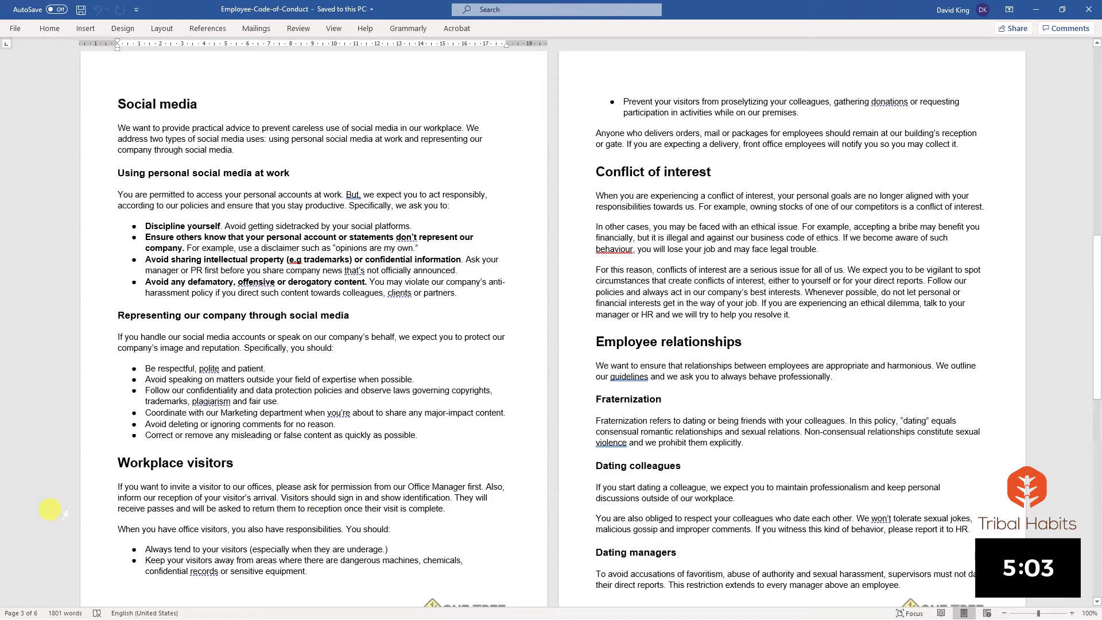
Step: Paste the Word visitors passage into a cleaned text block under Workplace visitors
left_click_drag(106, 484, 1002, 144)
key("ctrl+c")
key("alt+Tab")
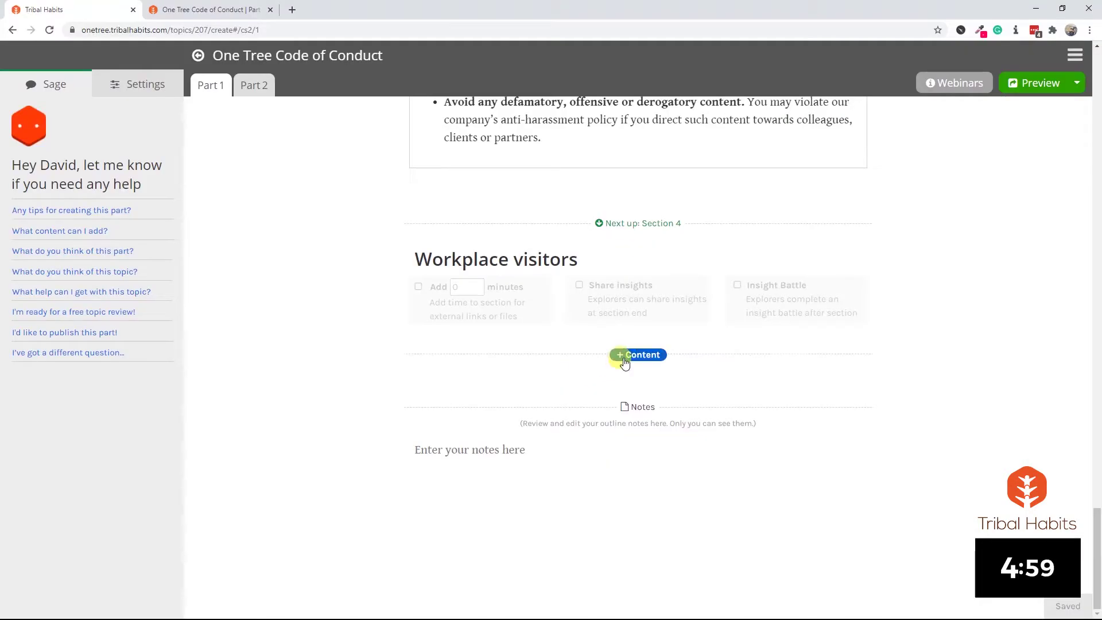
left_click(552, 374)
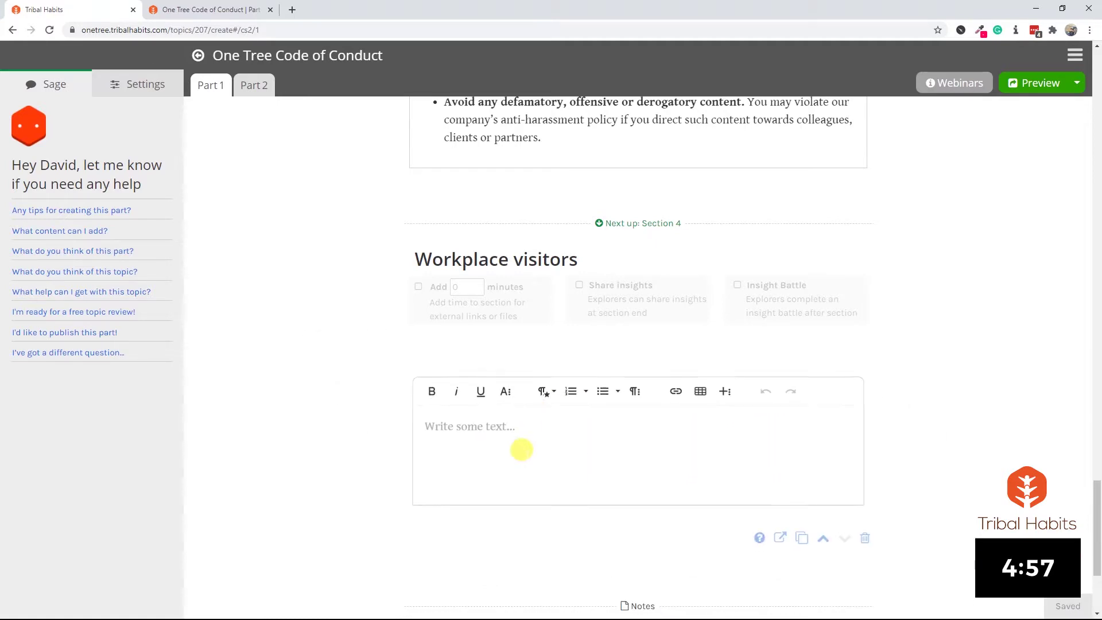
key("ctrl+v")
left_click(744, 372)
scroll(656, 428, "down", 3)
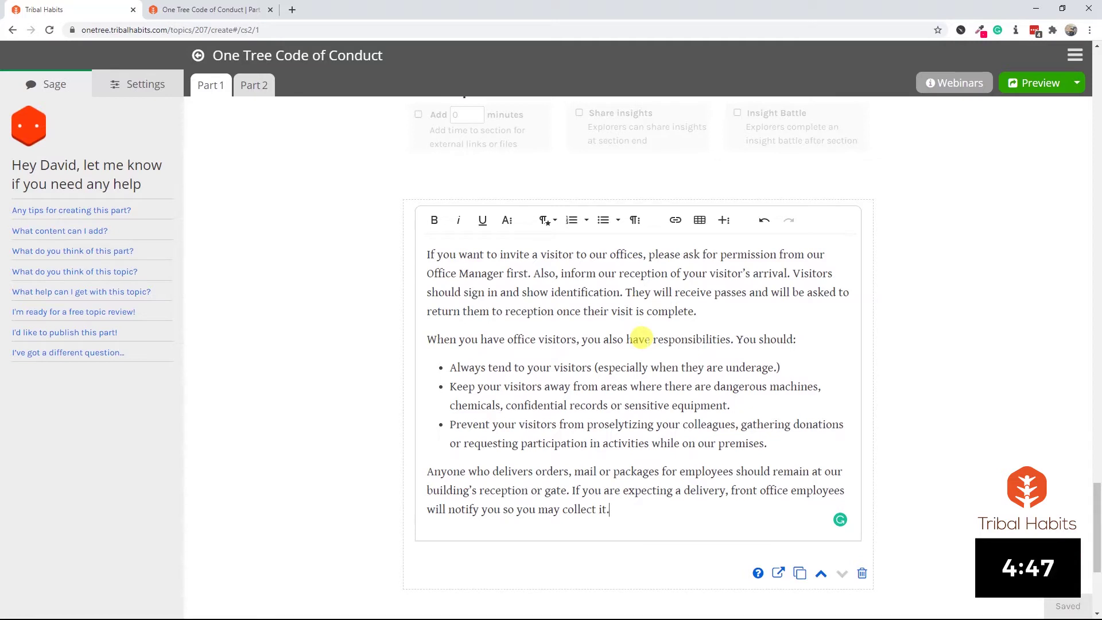
scroll(640, 337, "up", 2)
left_click(639, 305)
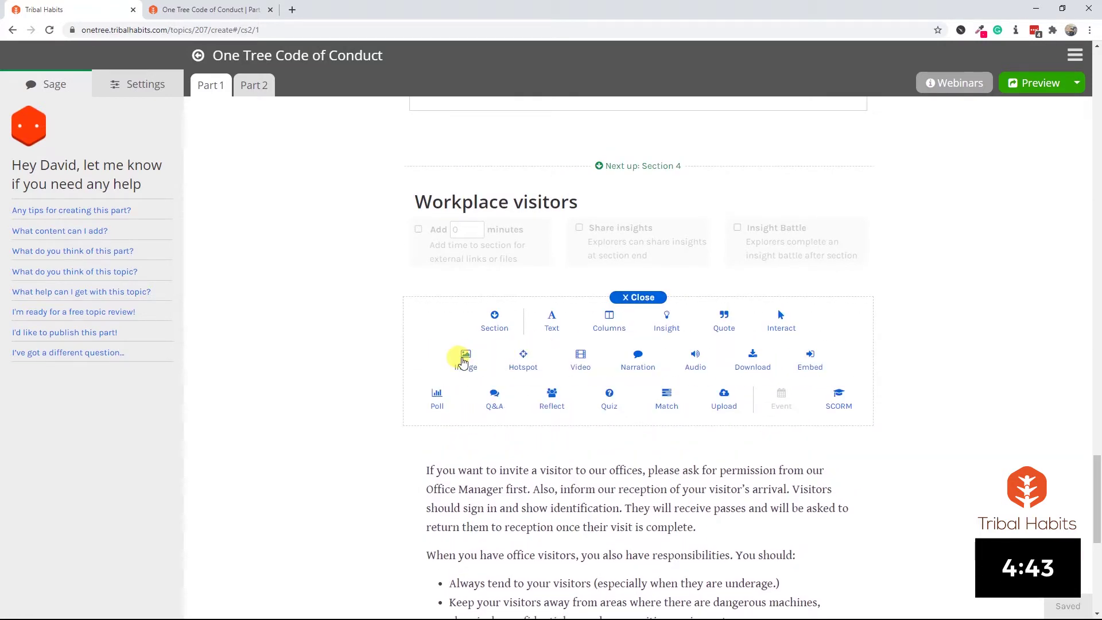
Step: Add an image block holding the Pixabay receptionist photo found by searching 'reception'
left_click(462, 361)
left_click(463, 361)
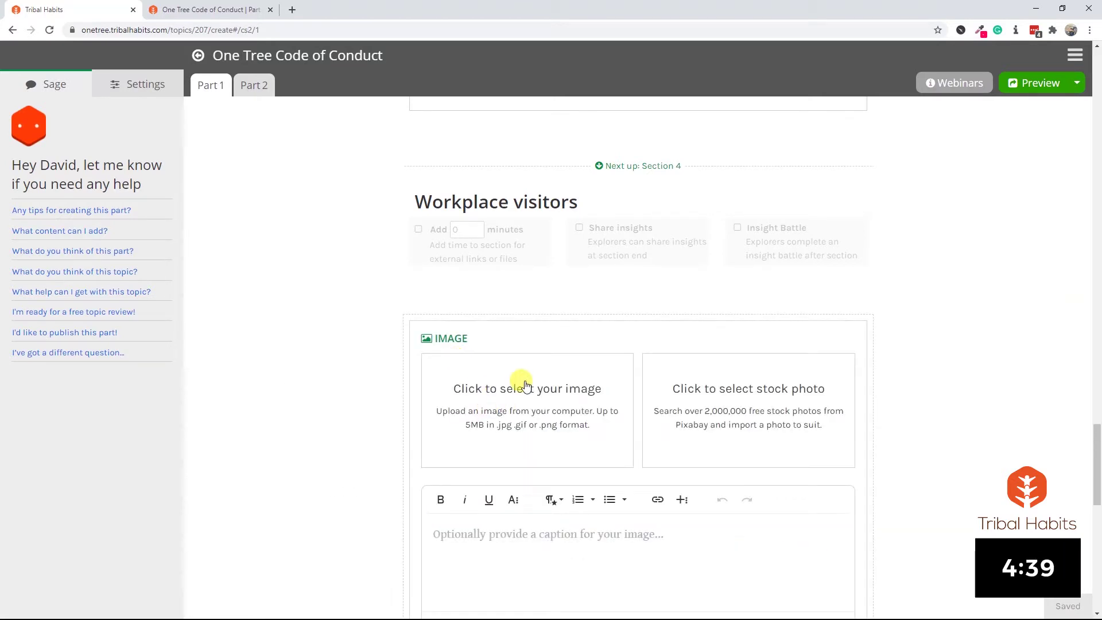
left_click(730, 402)
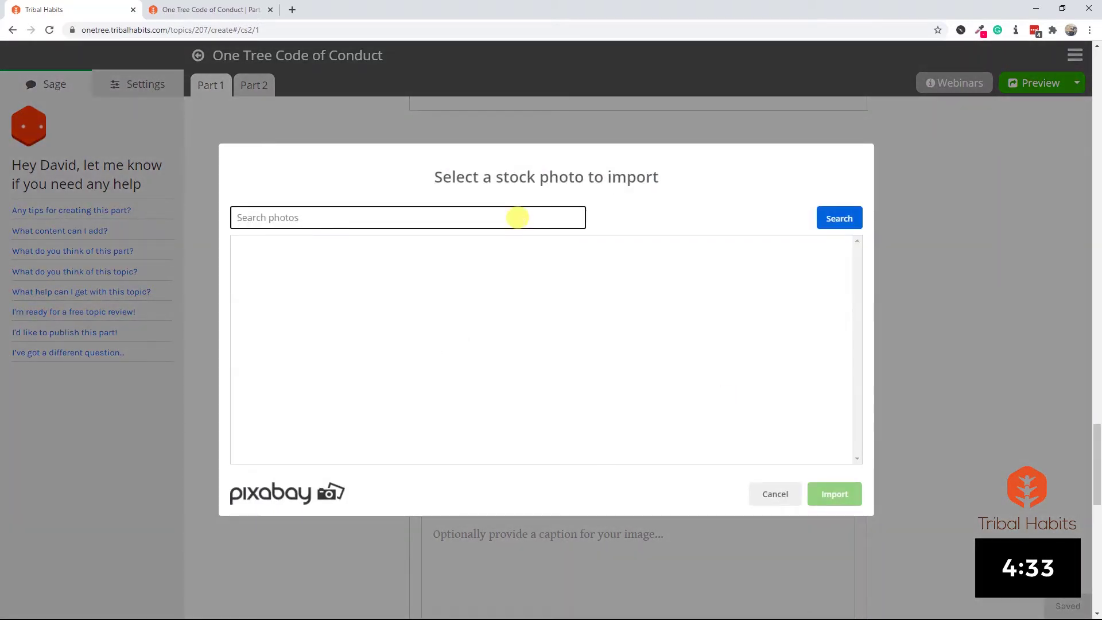
type("reception")
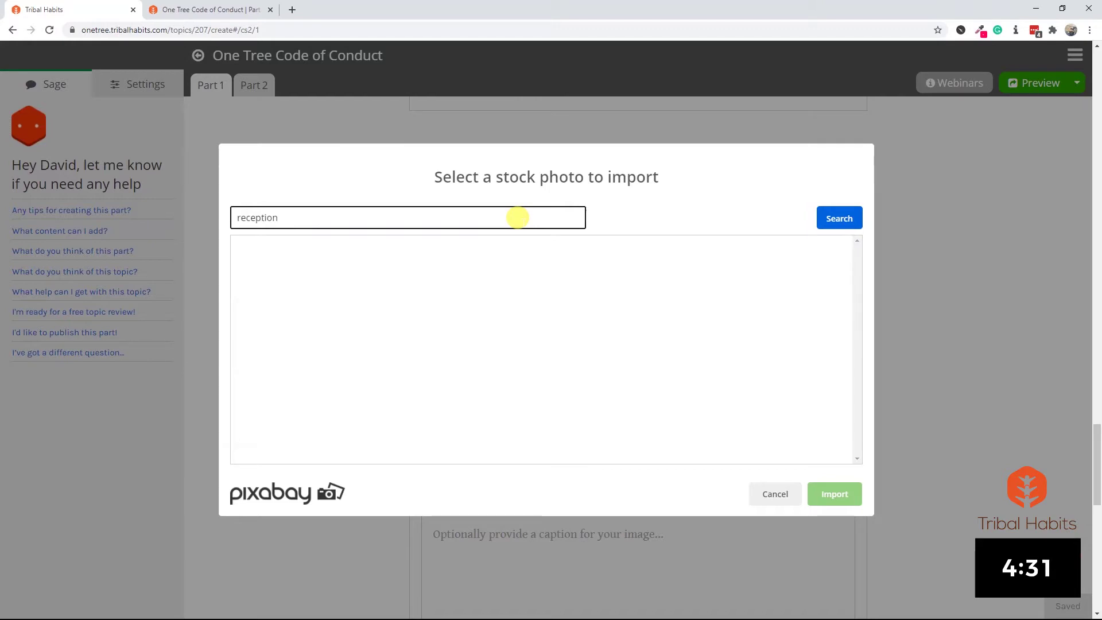
key("Return")
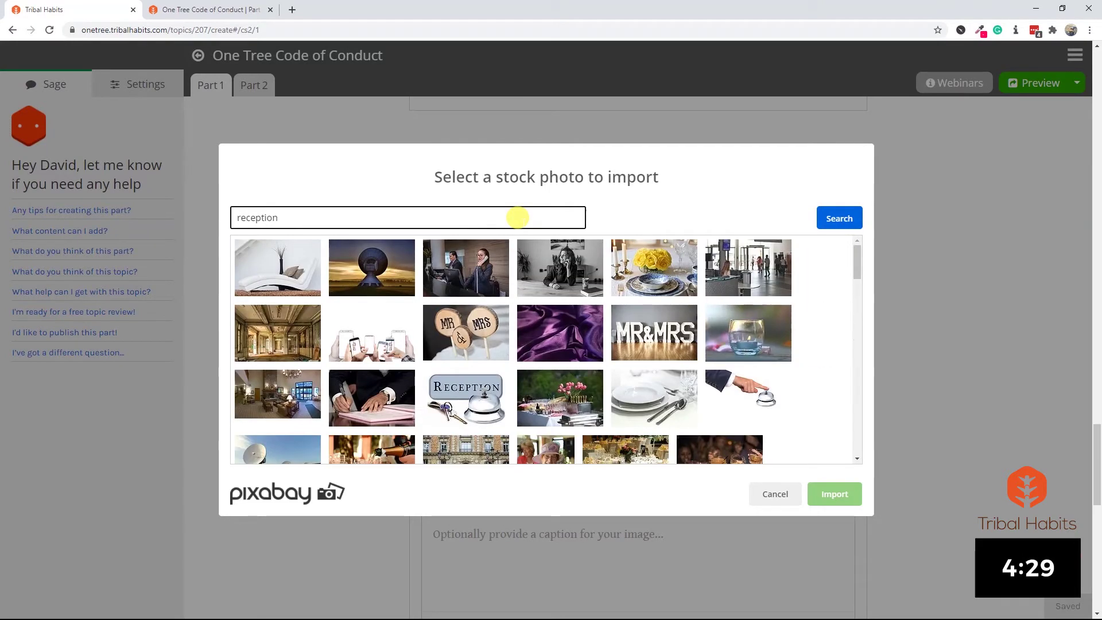
left_click(466, 268)
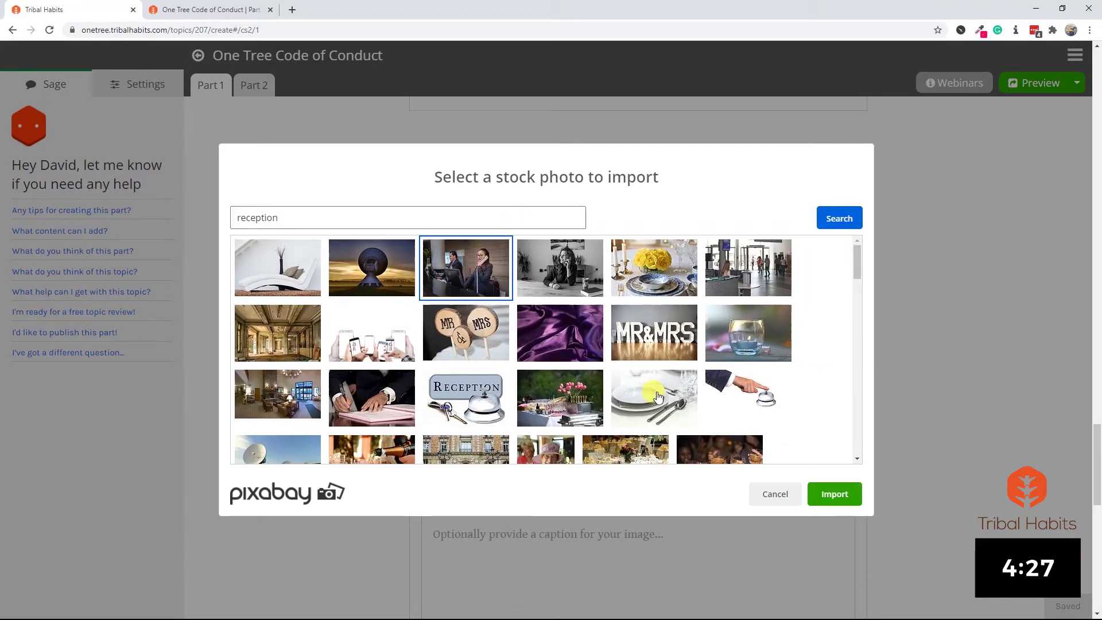
left_click(854, 502)
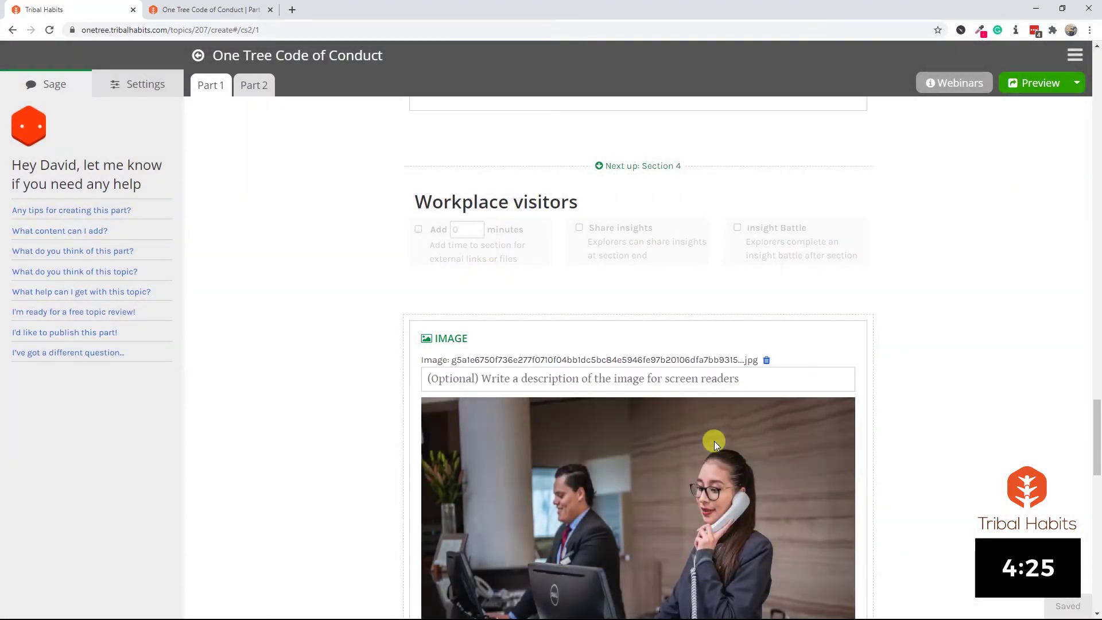
scroll(714, 440, "down", 5)
Step: Crop the receptionist photo to a wide aspect ratio, then save the image block
scroll(715, 446, "up", 1)
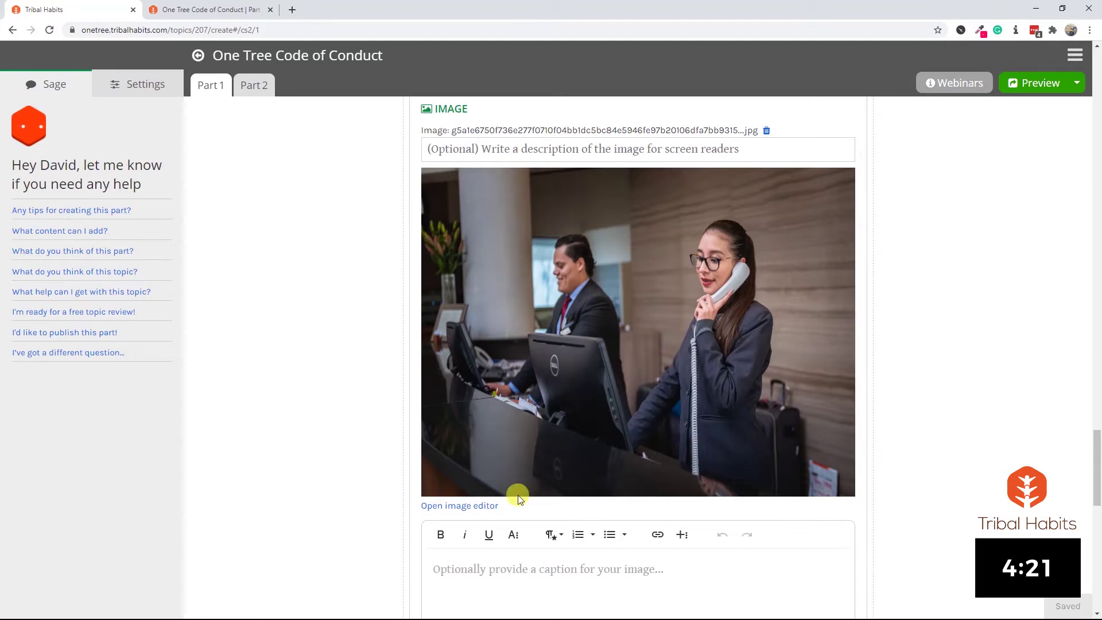
left_click(484, 505)
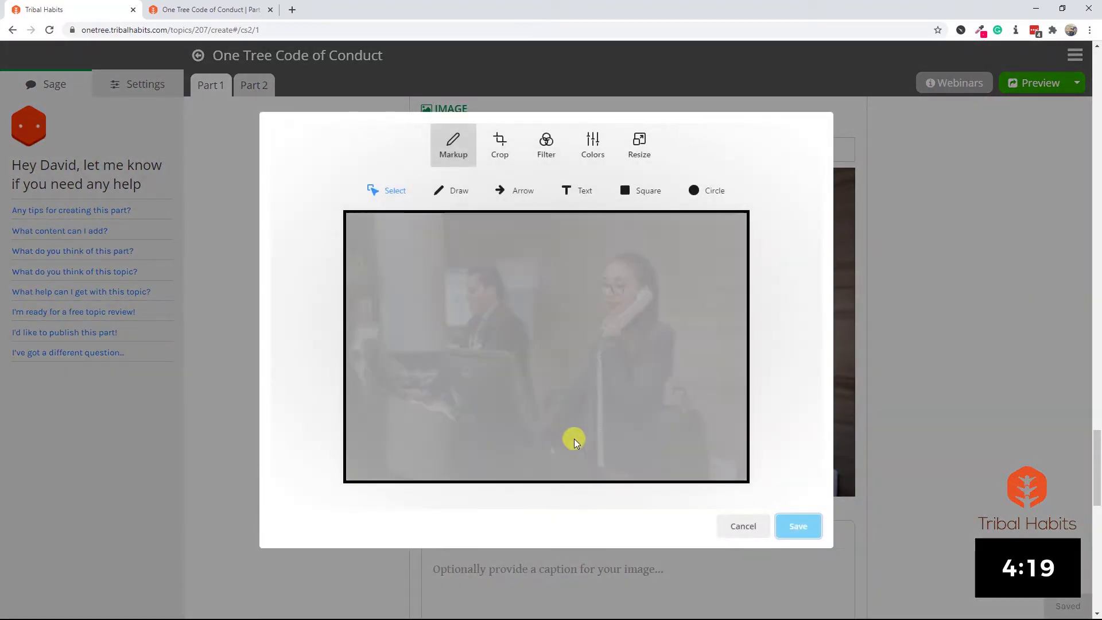
left_click(500, 143)
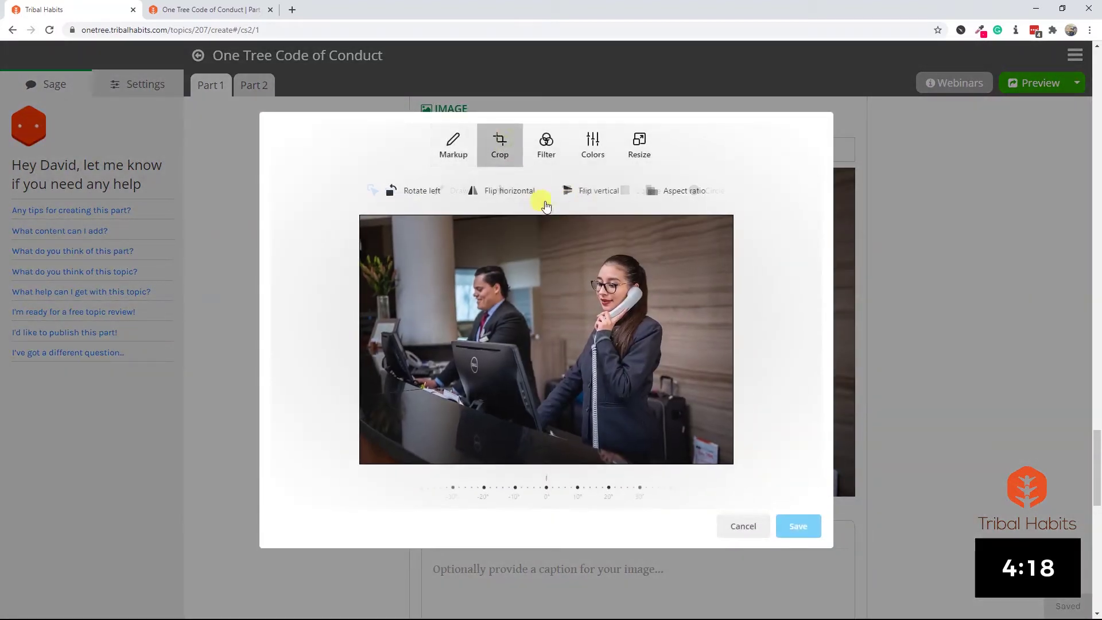
left_click(669, 191)
left_click(671, 295)
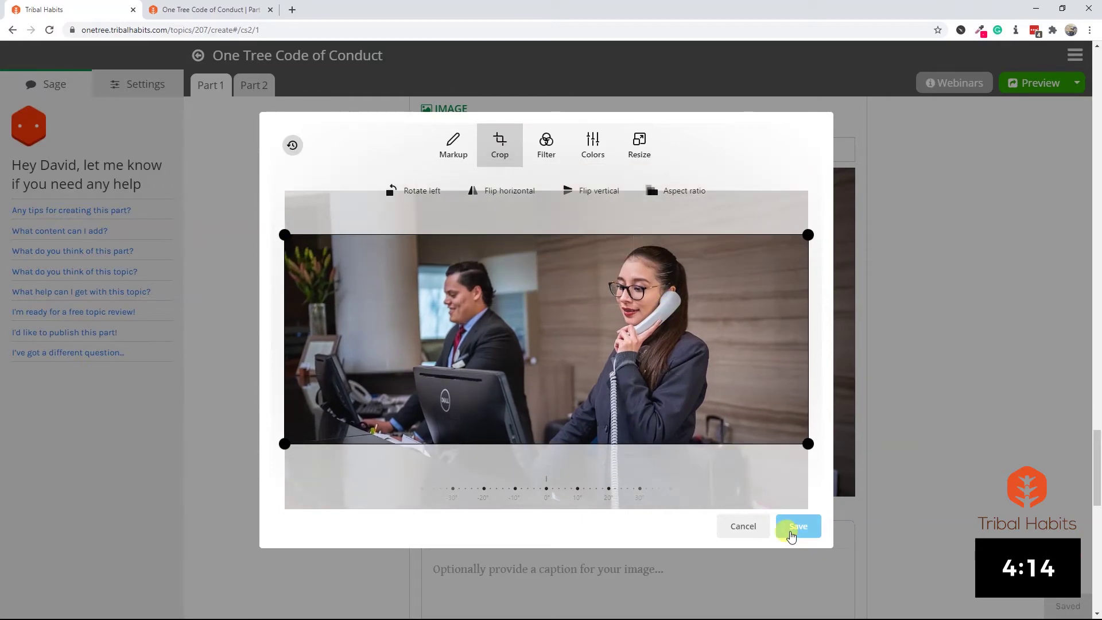
left_click(795, 531)
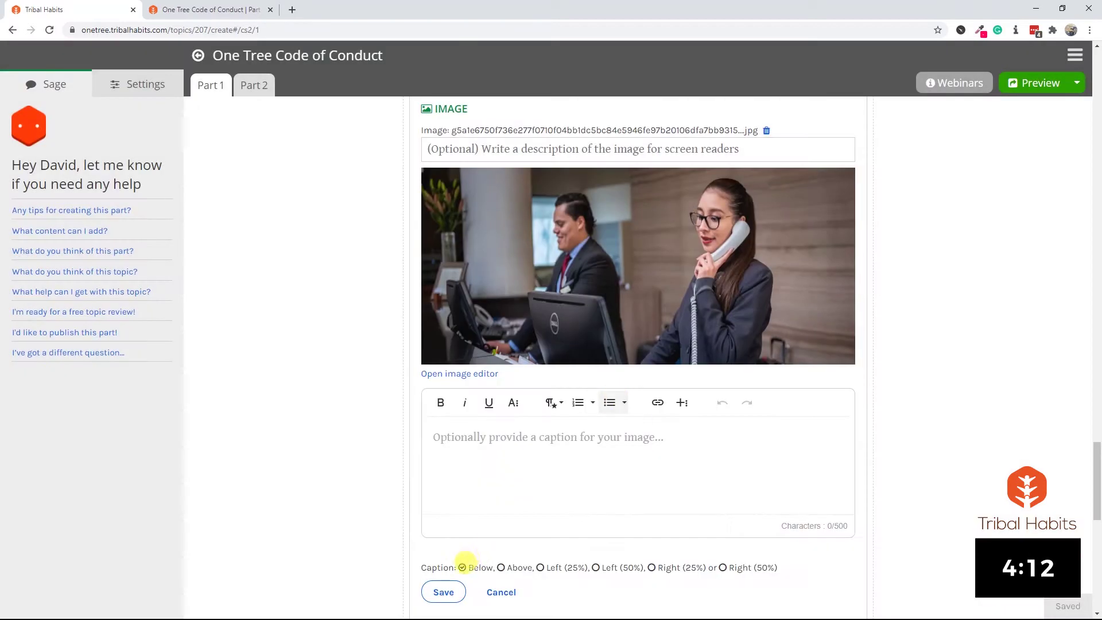
left_click(443, 592)
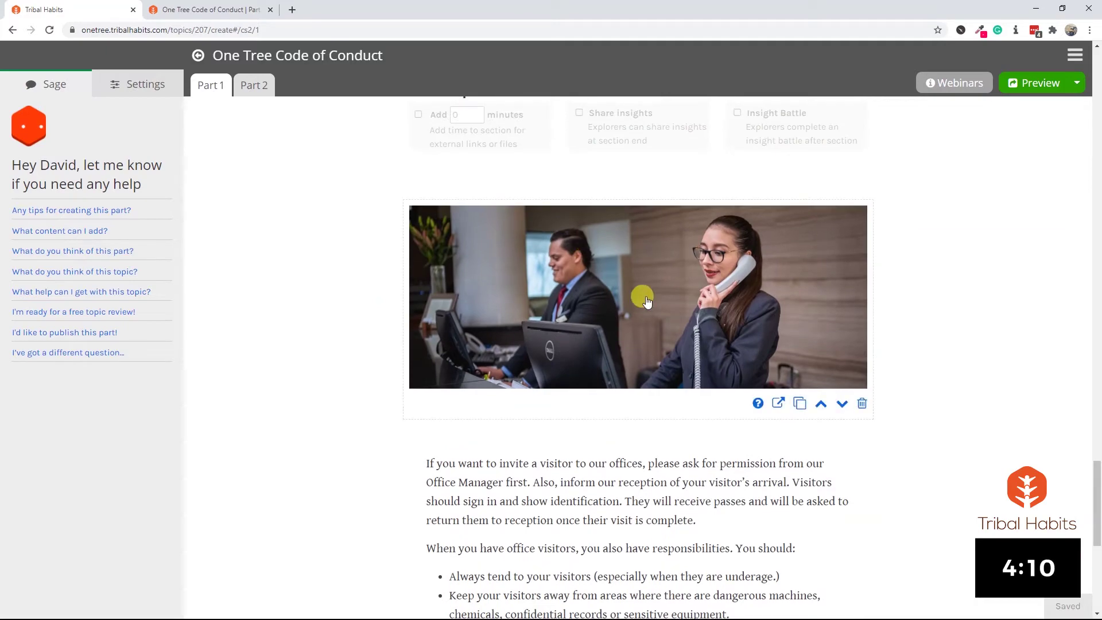
scroll(647, 300, "down", 4)
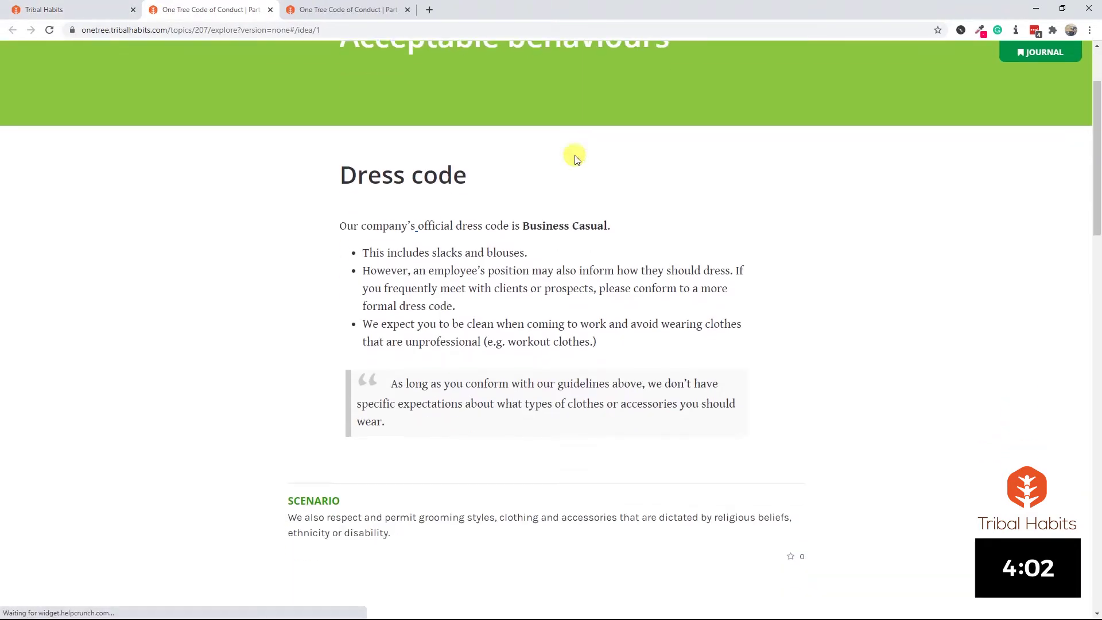
Step: Scroll the Part 1 preview to Social media and toggle its Company and Personal tabs
scroll(574, 155, "down", 9)
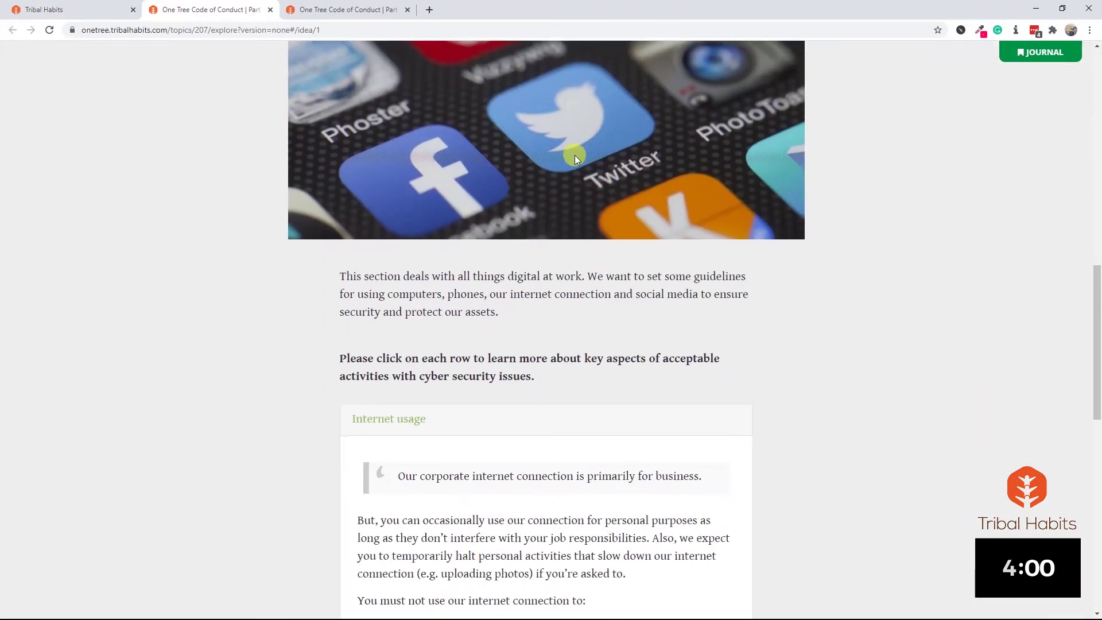
scroll(574, 155, "down", 5)
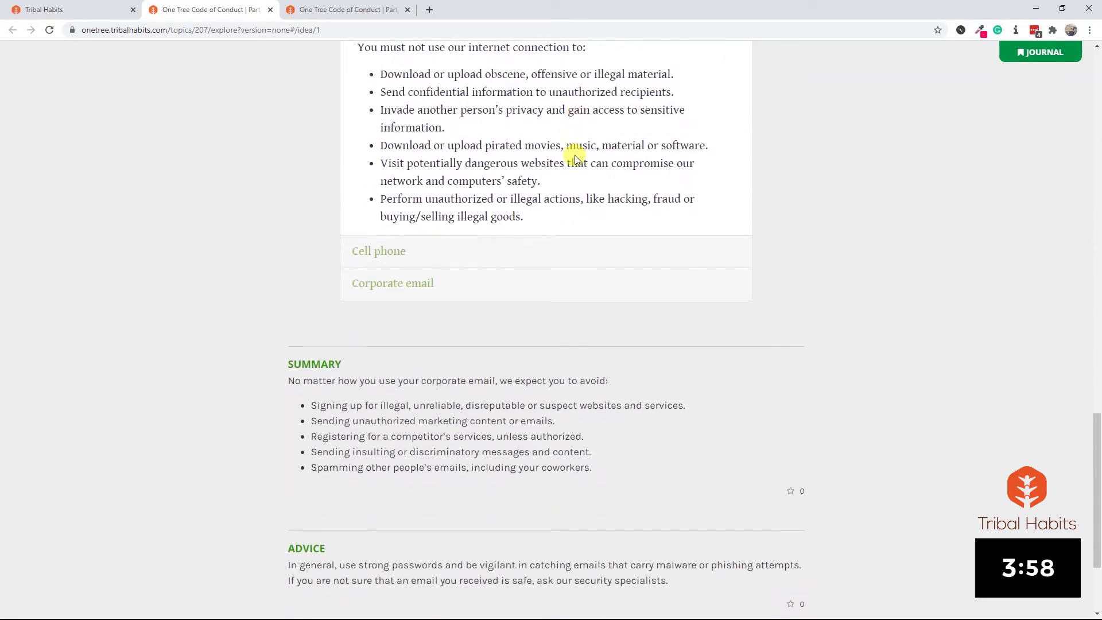
left_click(718, 547)
Step: Scroll through the rest of the Part 1 preview and return to the course editor
scroll(718, 546, "down", 3)
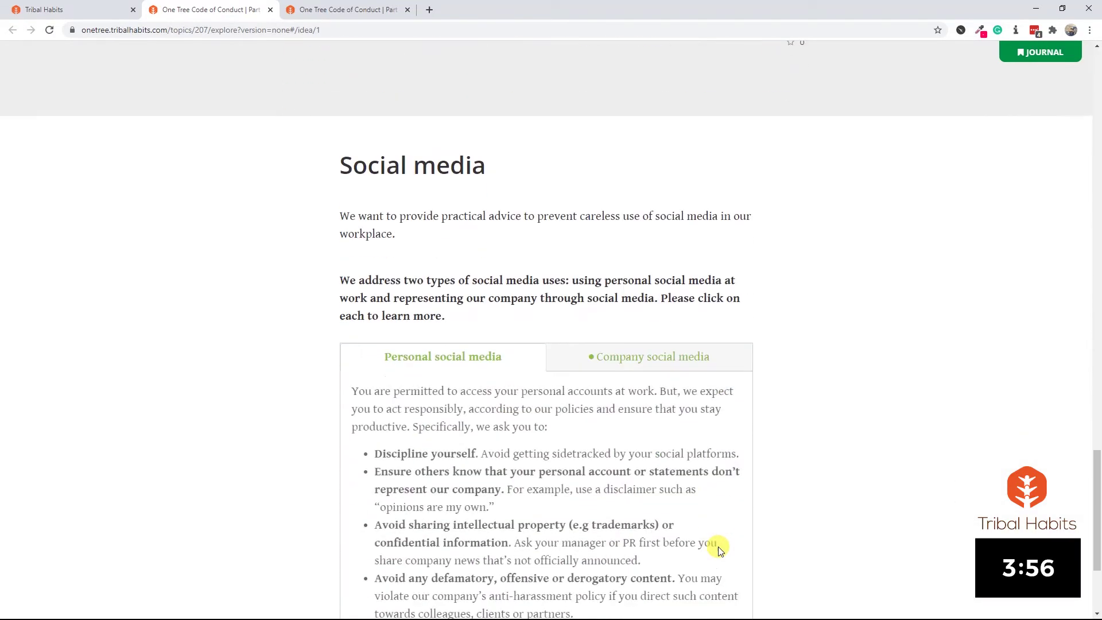
left_click(644, 358)
left_click(504, 357)
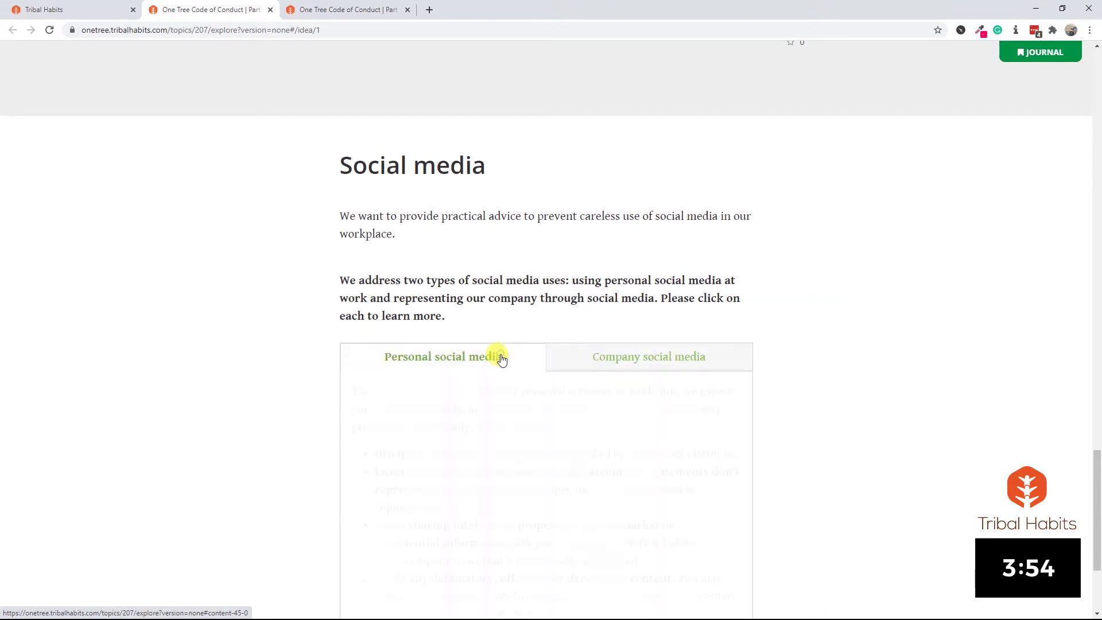
scroll(697, 579, "down", 3)
scroll(697, 580, "down", 7)
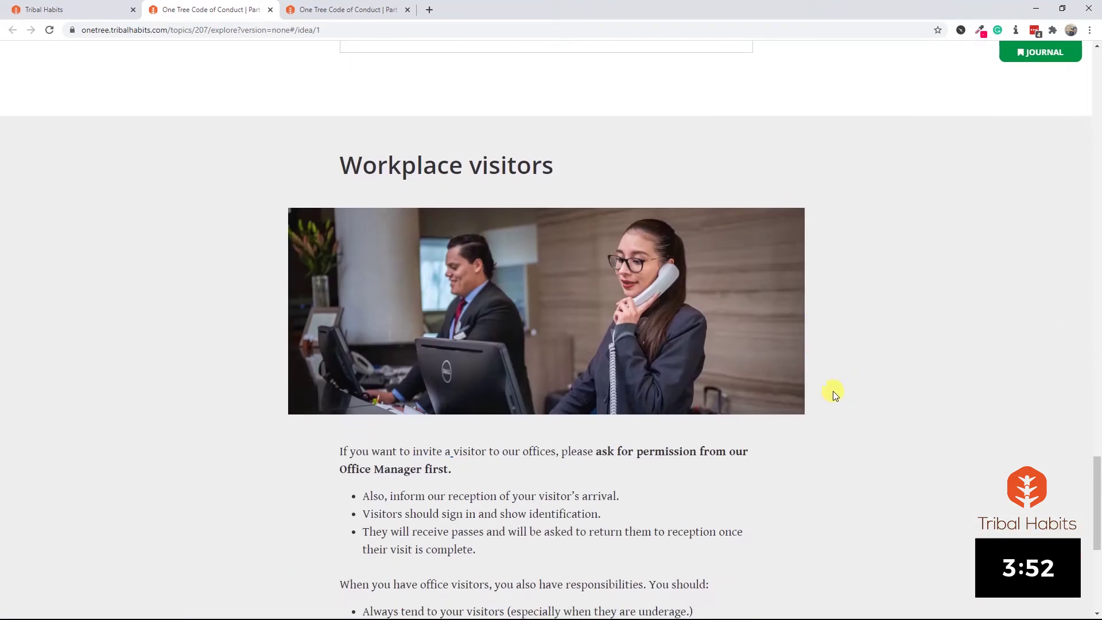
scroll(516, 281, "down", 3)
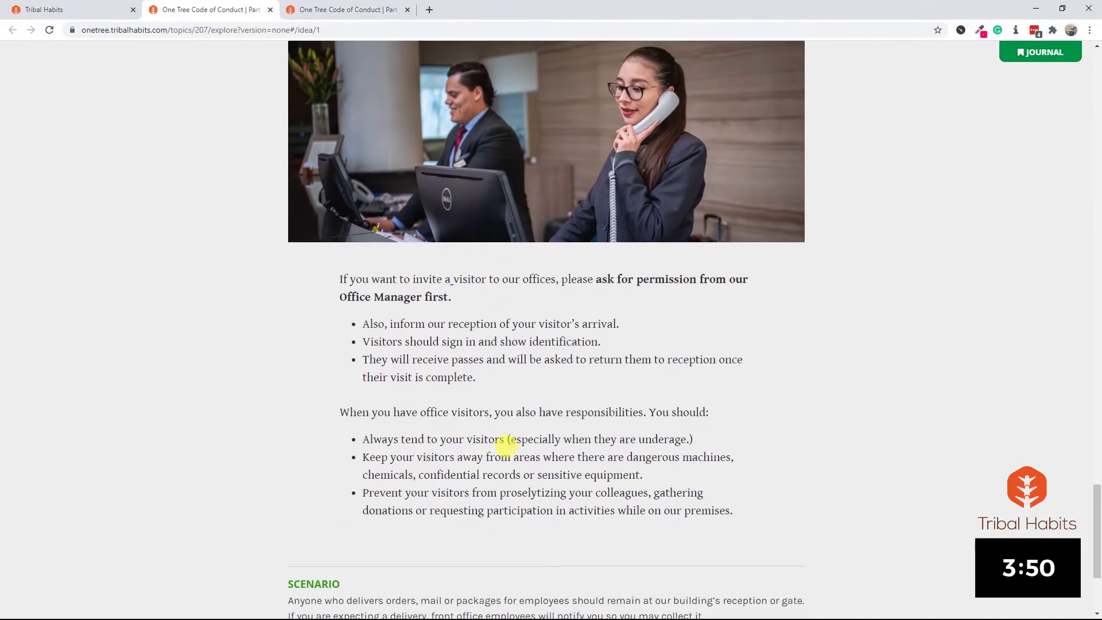
scroll(506, 445, "down", 3)
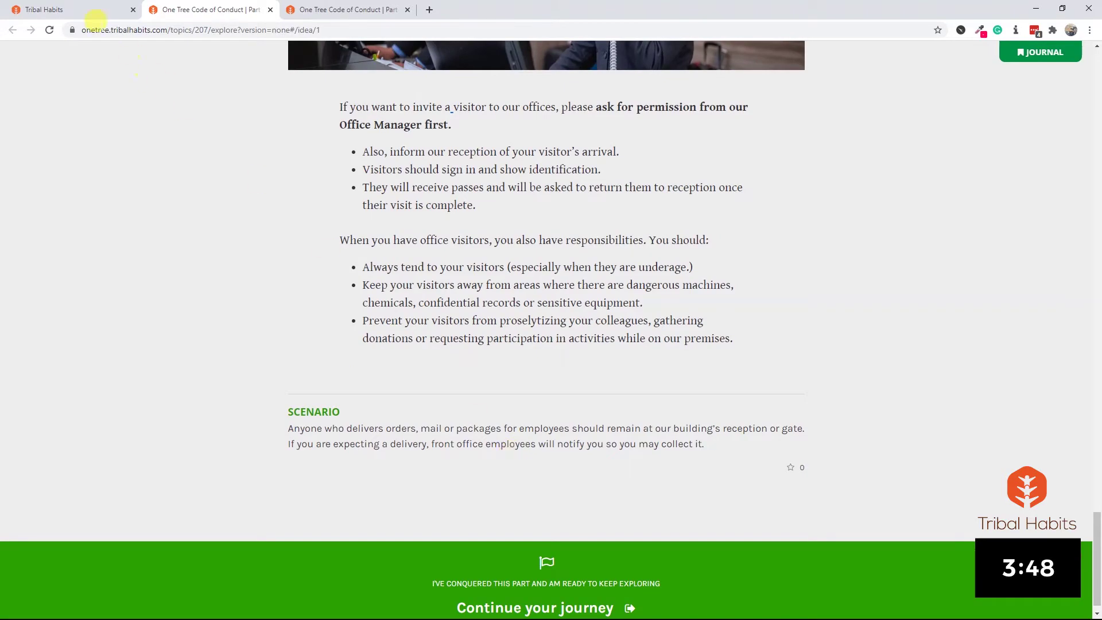
left_click(91, 11)
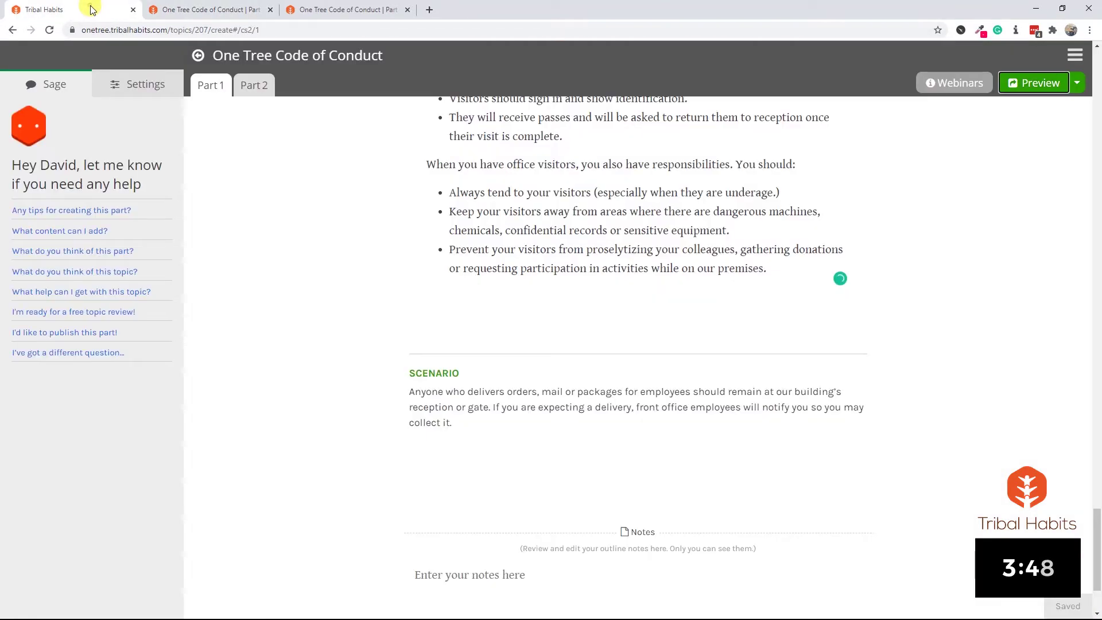
Step: Open Part 2 of the course and review the three Conflict of interest paragraphs in Word
left_click(254, 87)
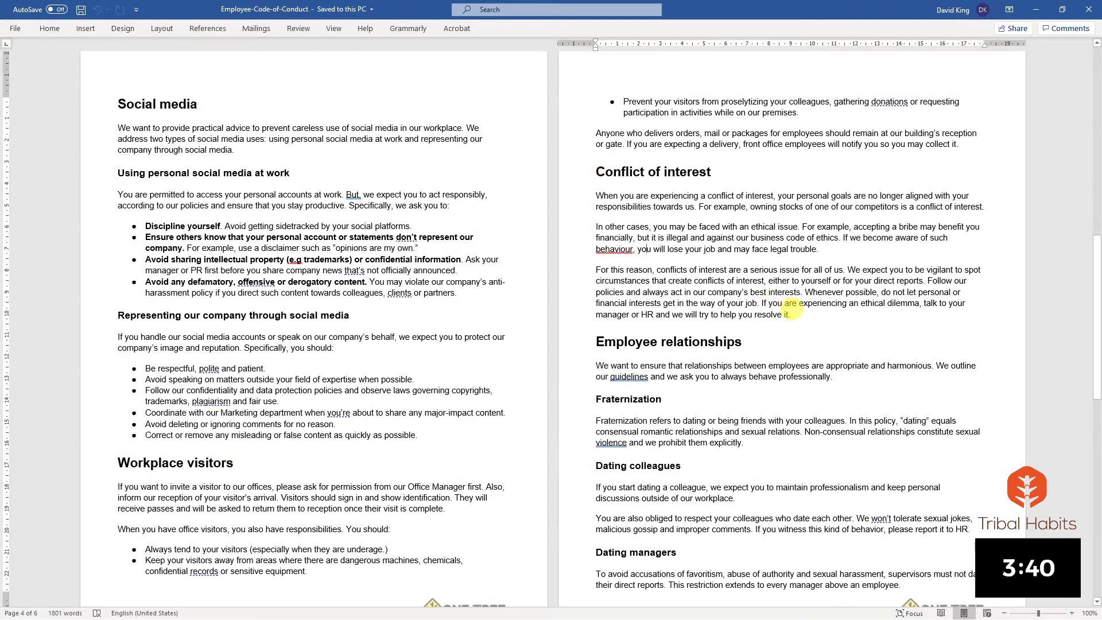
left_click_drag(792, 314, 577, 191)
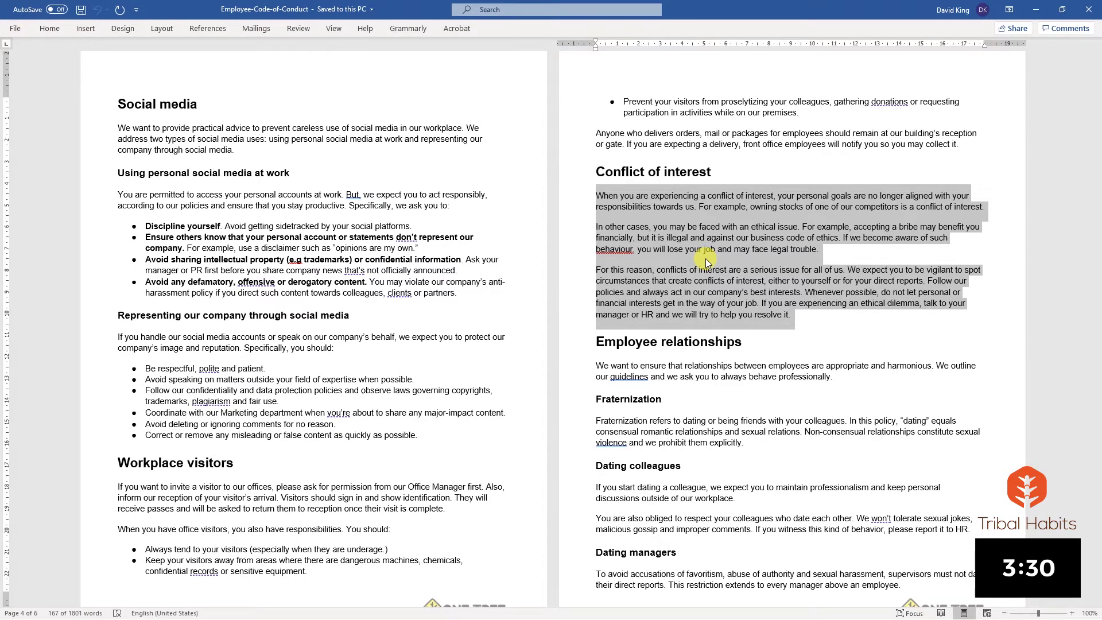
left_click_drag(599, 196, 712, 237)
left_click_drag(653, 270, 652, 292)
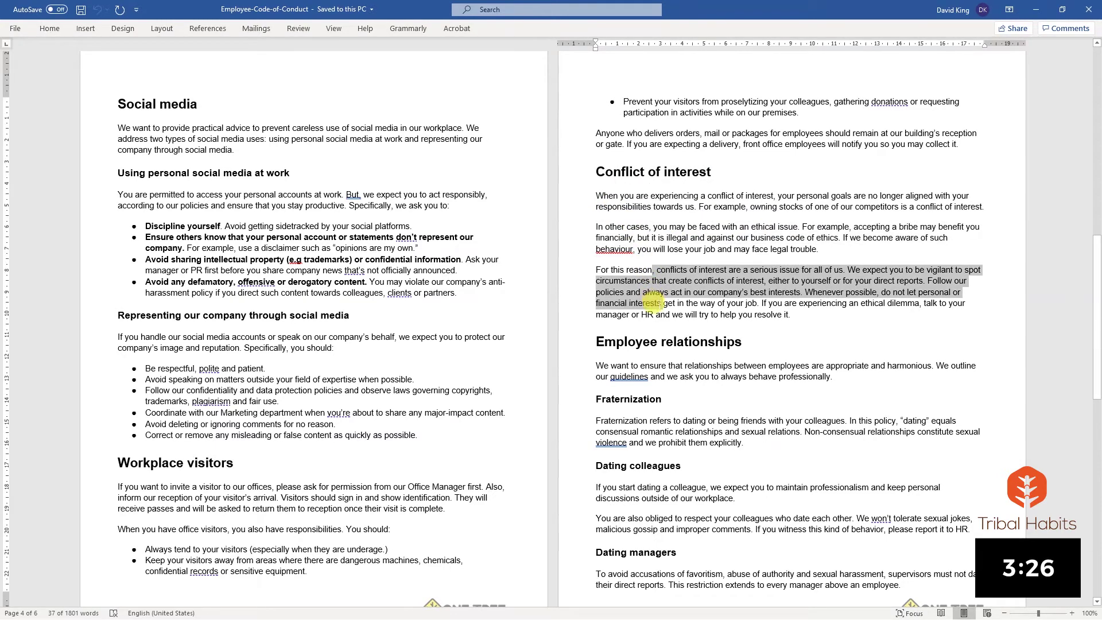
left_click(699, 315)
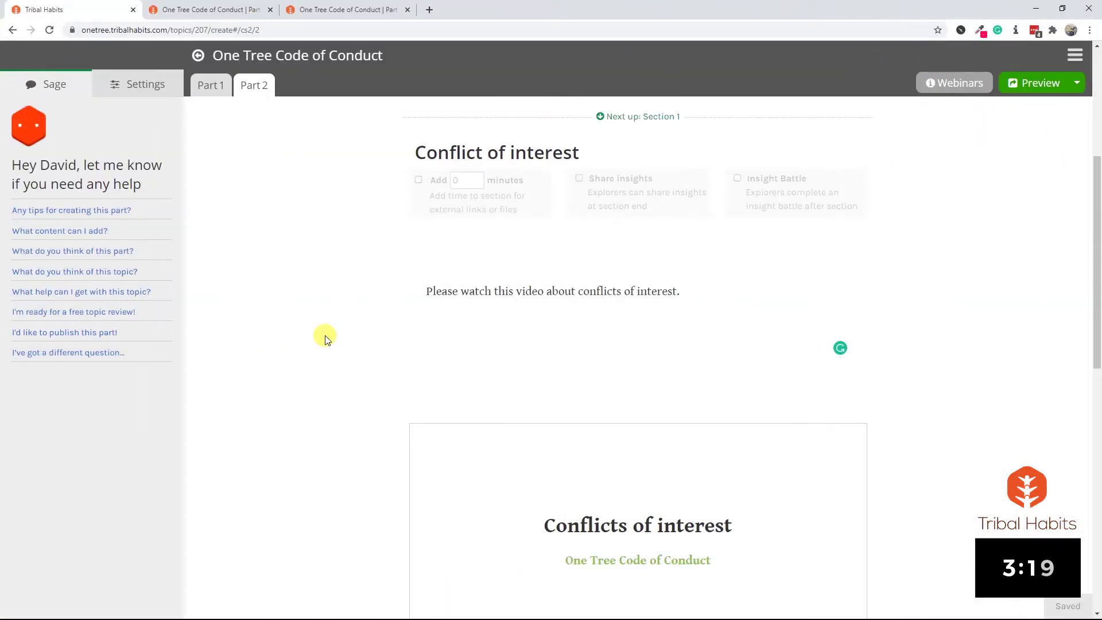
Step: Open the Conflicts of interest video's narration editor and review slide 1's voiceover
scroll(322, 332, "down", 2)
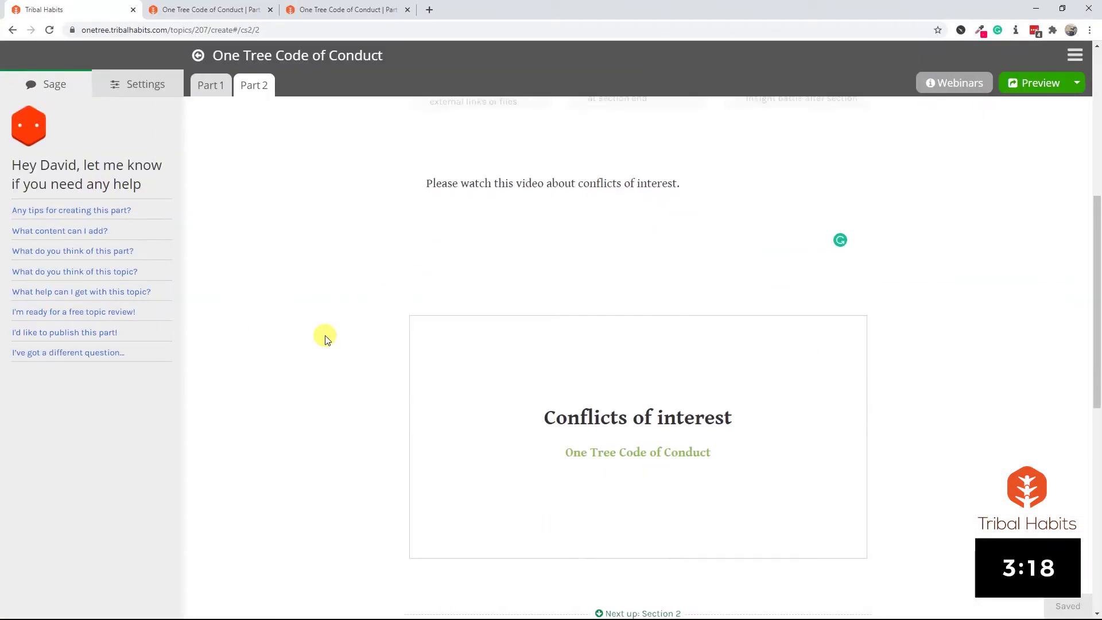
left_click(619, 384)
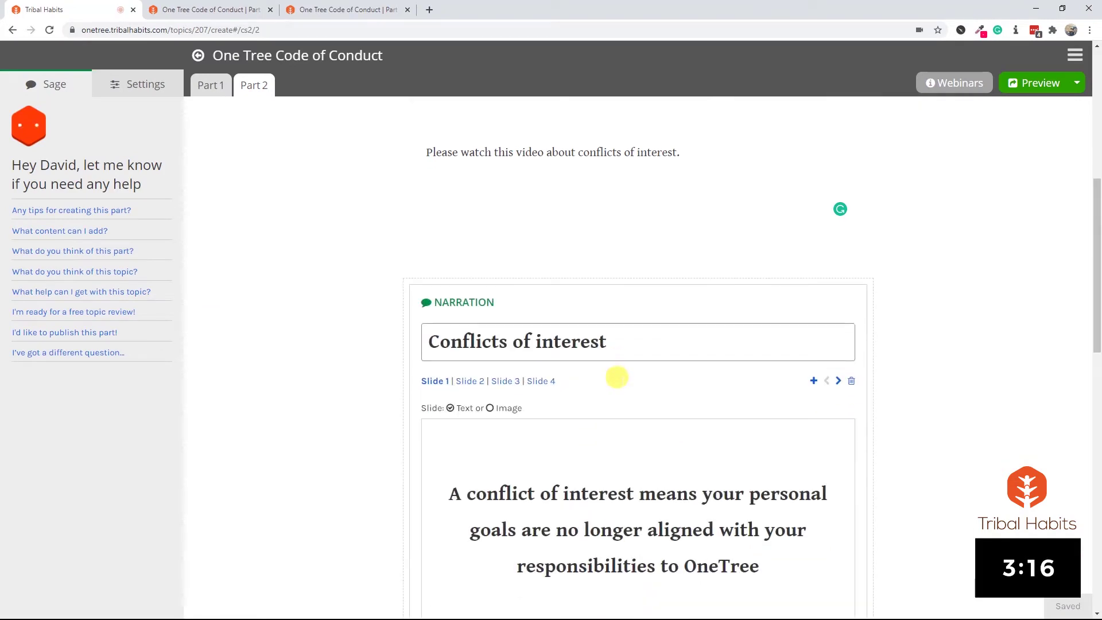
scroll(618, 379, "down", 3)
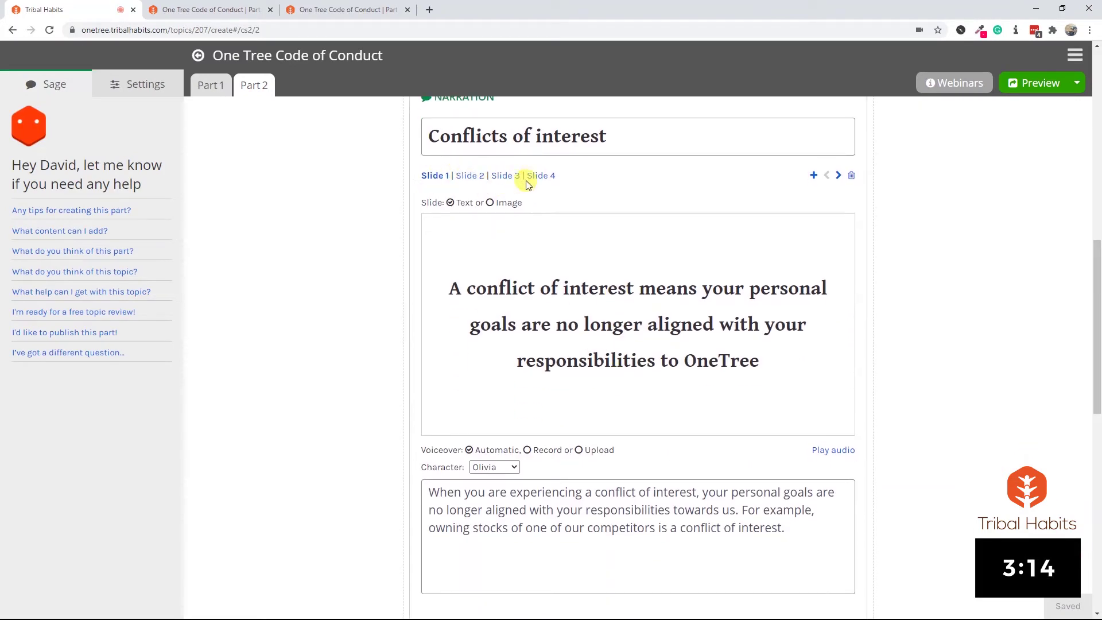
left_click_drag(439, 492, 772, 548)
left_click(610, 528)
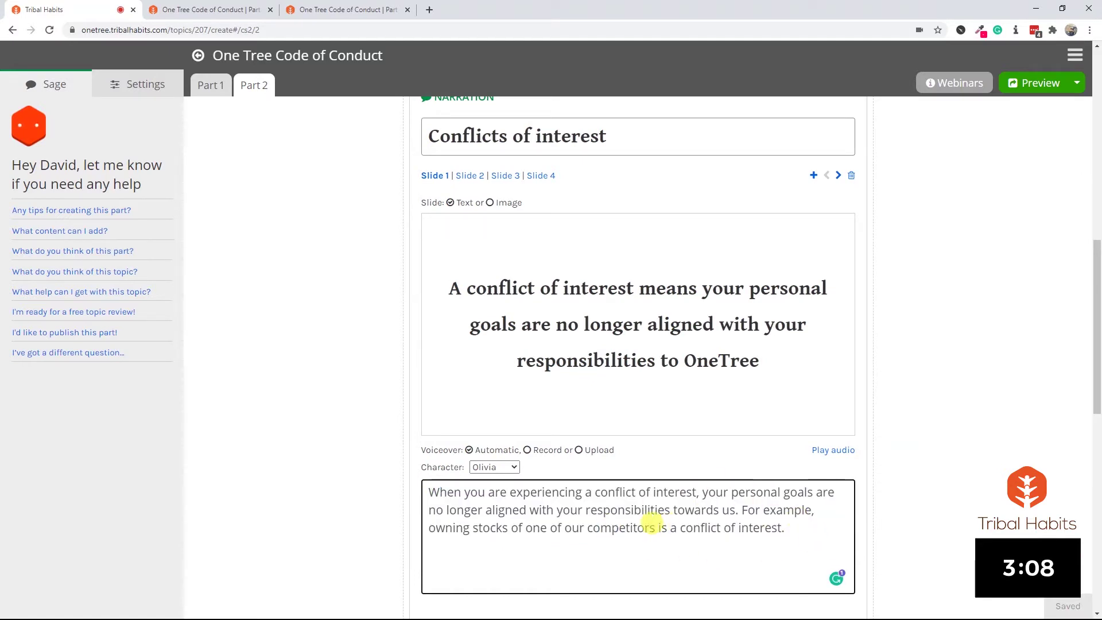
Step: Check slides 2 and 3, keep the Olivia narrator voice, and save the video
left_click(469, 176)
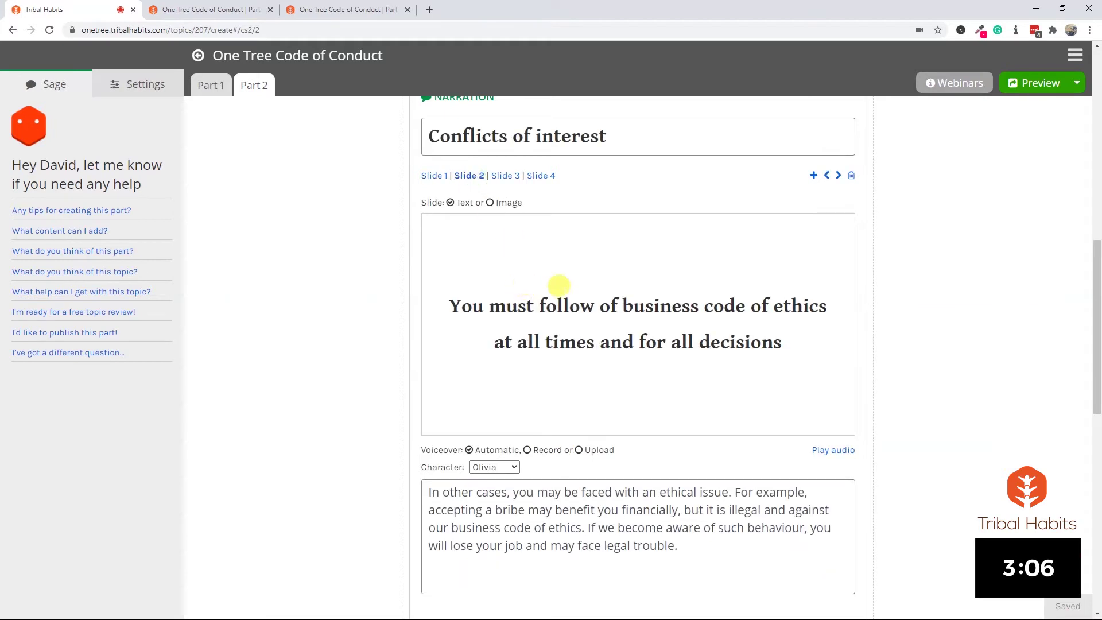
left_click(507, 178)
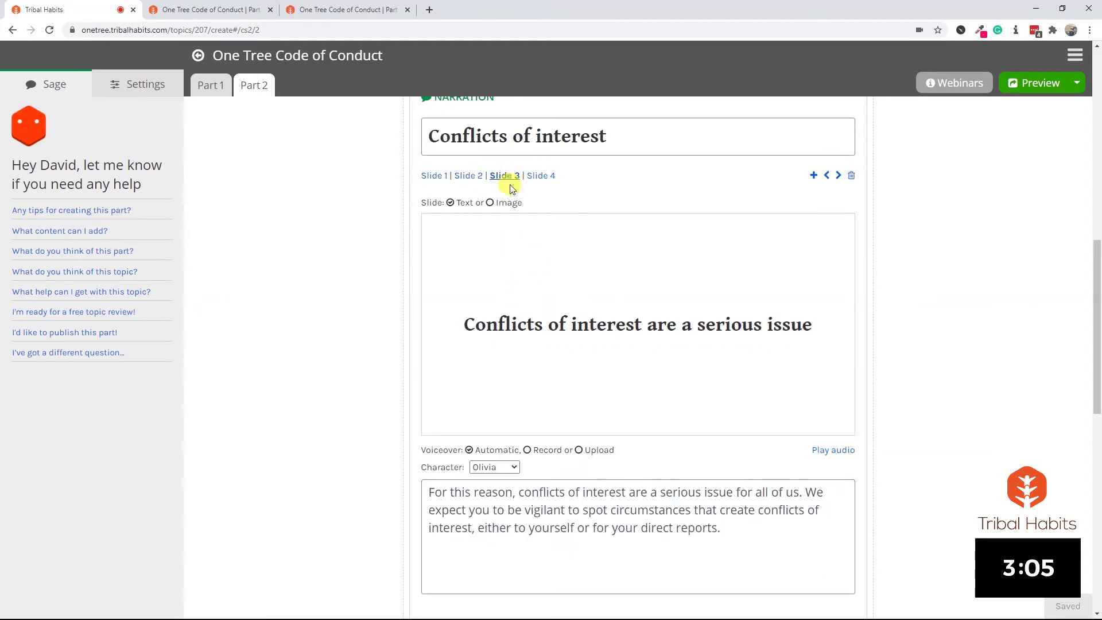
left_click(432, 176)
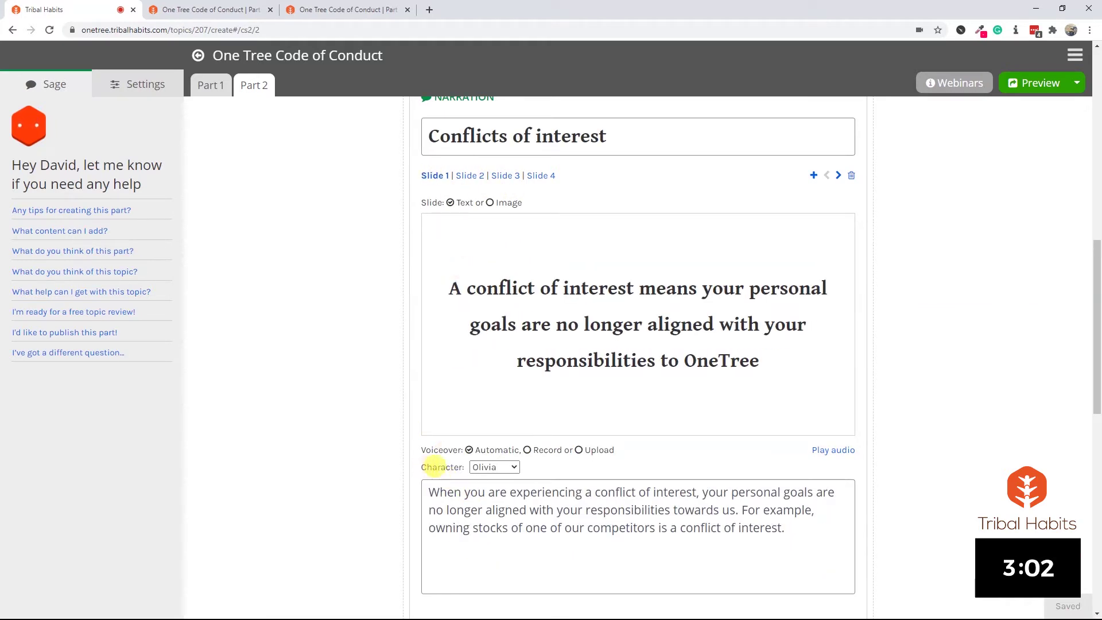
left_click(500, 467)
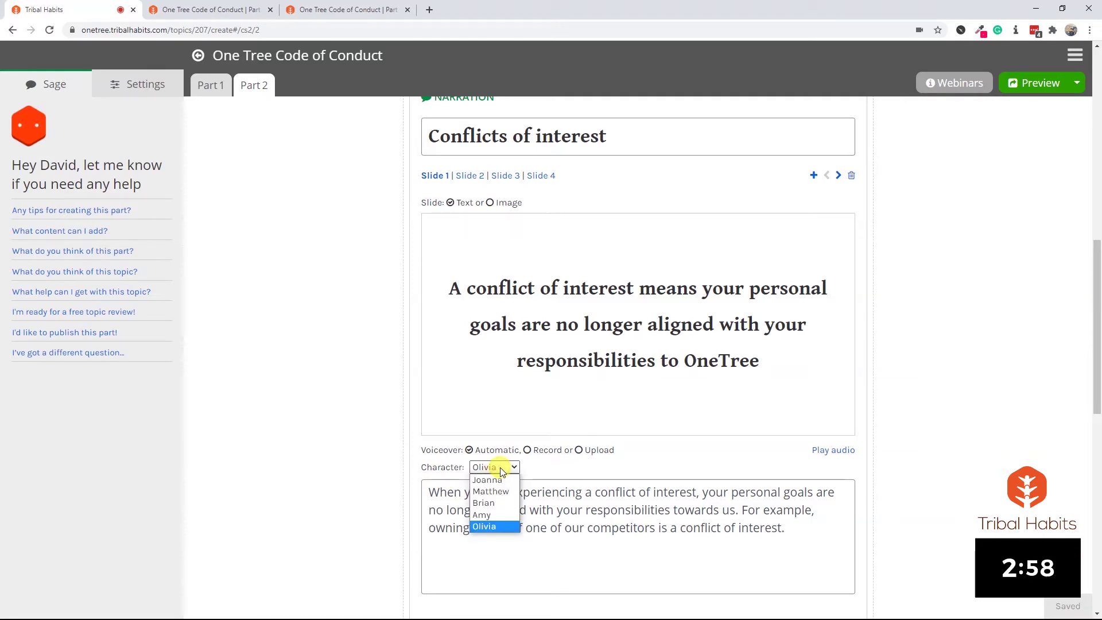
scroll(500, 467, "down", 2)
left_click(444, 518)
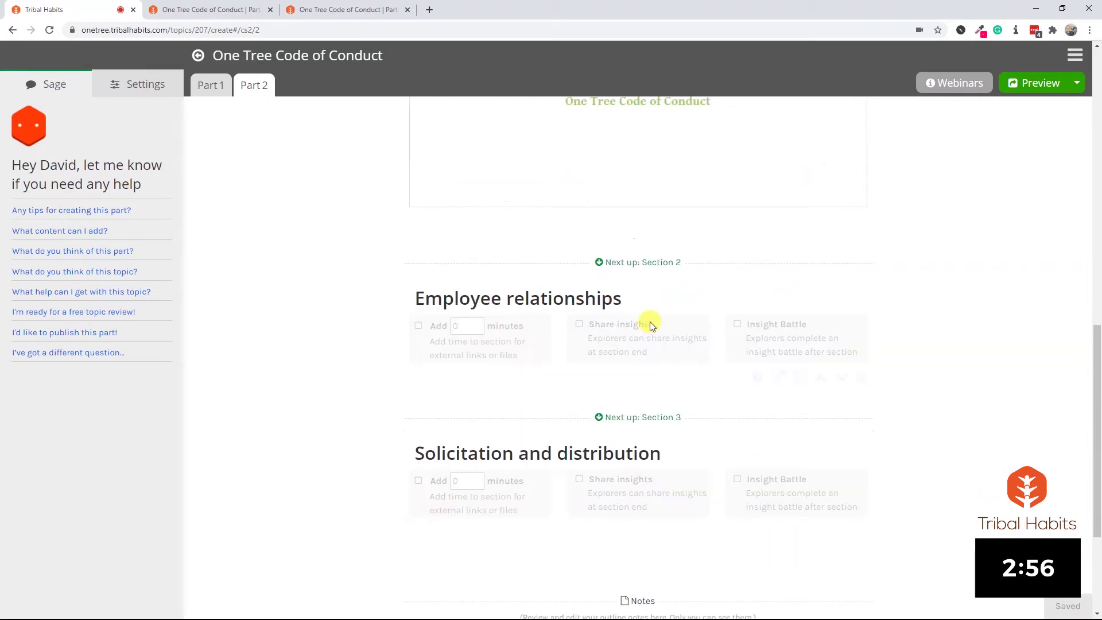
Step: Preview the Conflict of interest video, toggling captions and skipping through to its final slide
left_click(1038, 86)
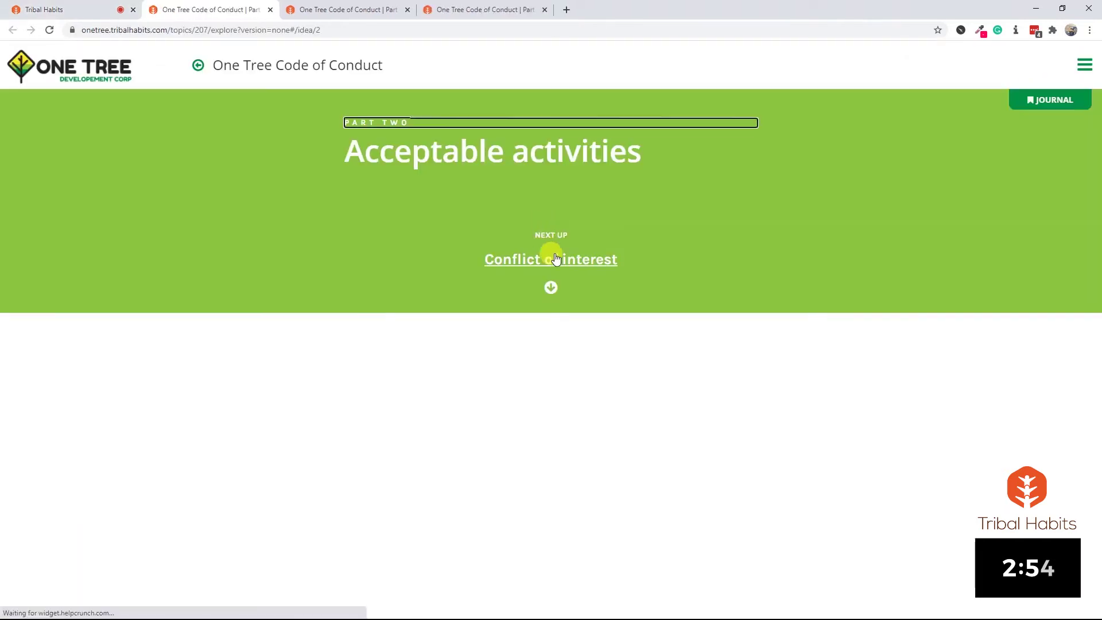
left_click(552, 255)
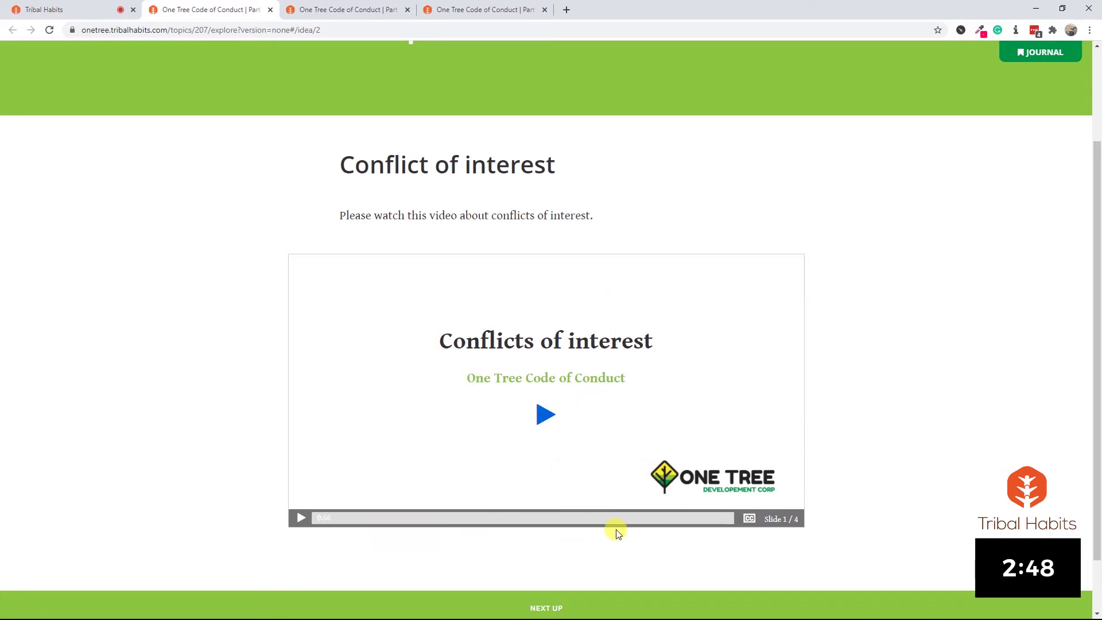
left_click(749, 520)
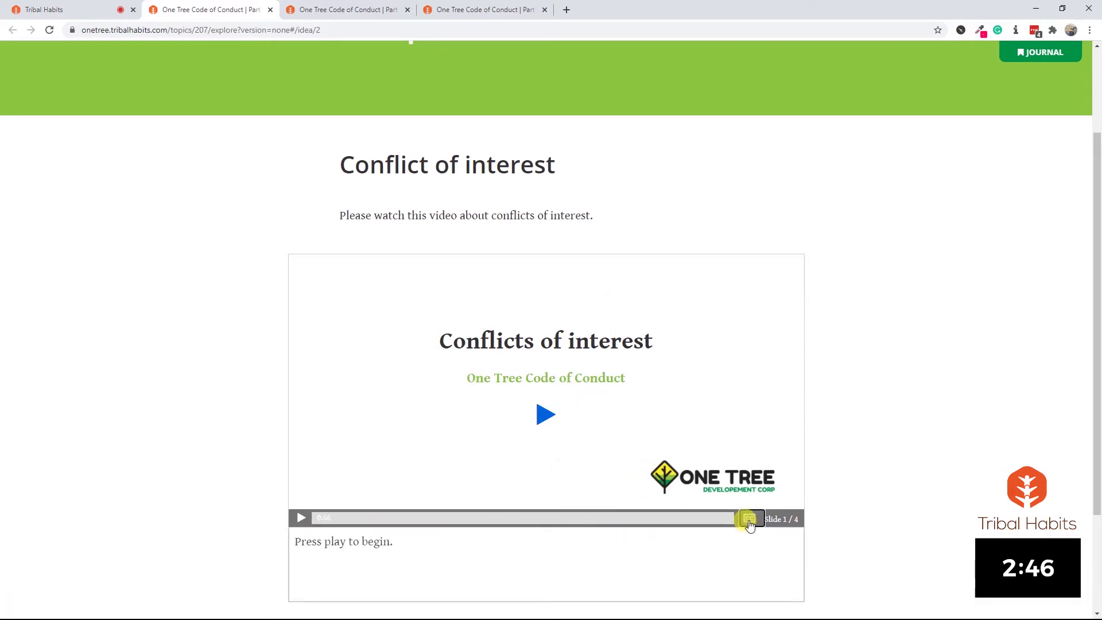
left_click(749, 519)
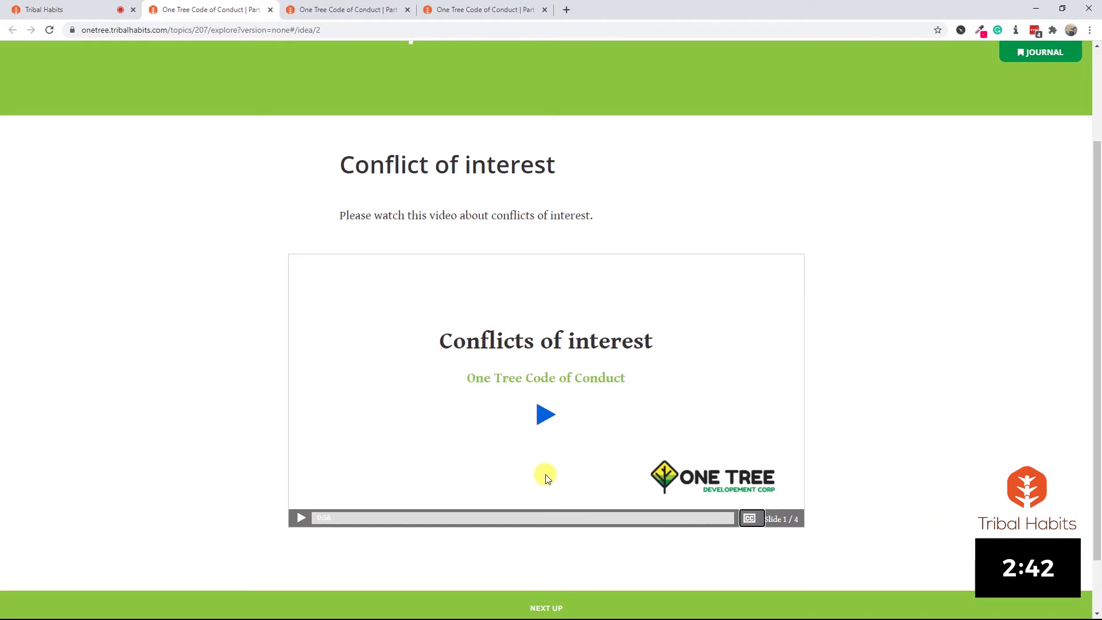
left_click(544, 423)
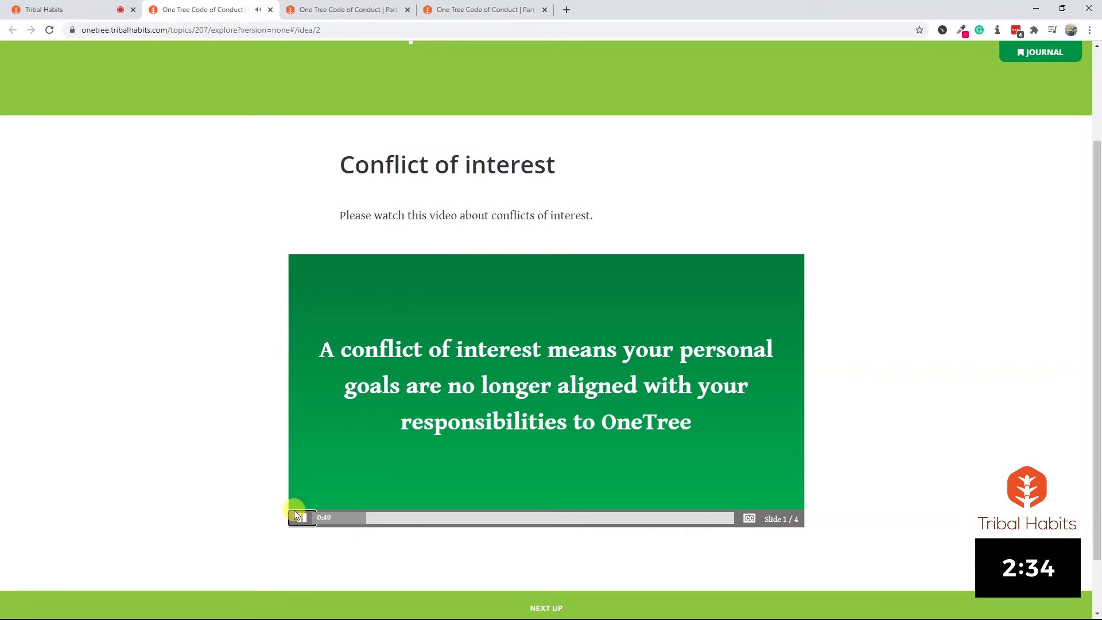
left_click(499, 525)
left_click(655, 524)
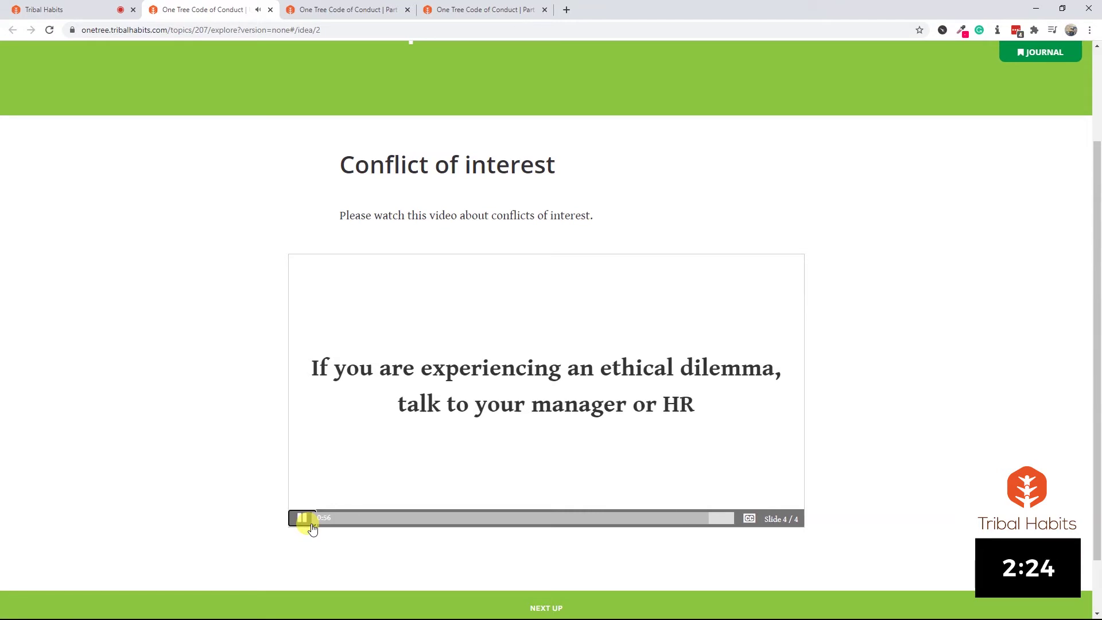
Step: Review the Friendships at work and Dating sections of the Word code of conduct
left_click(88, 10)
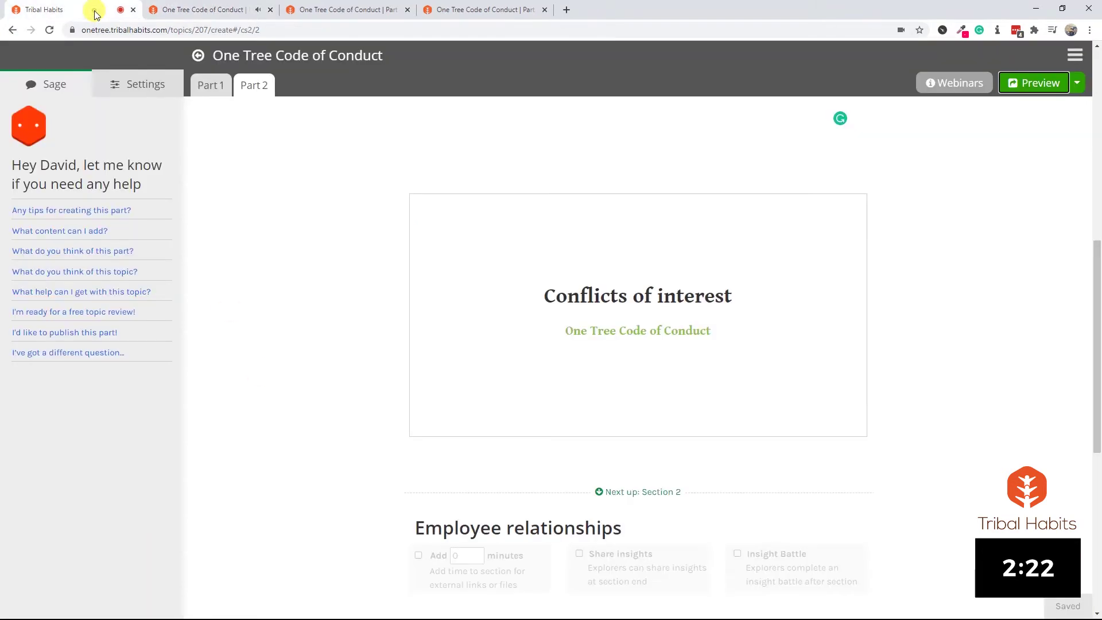
scroll(570, 493, "down", 3)
scroll(572, 500, "down", 1)
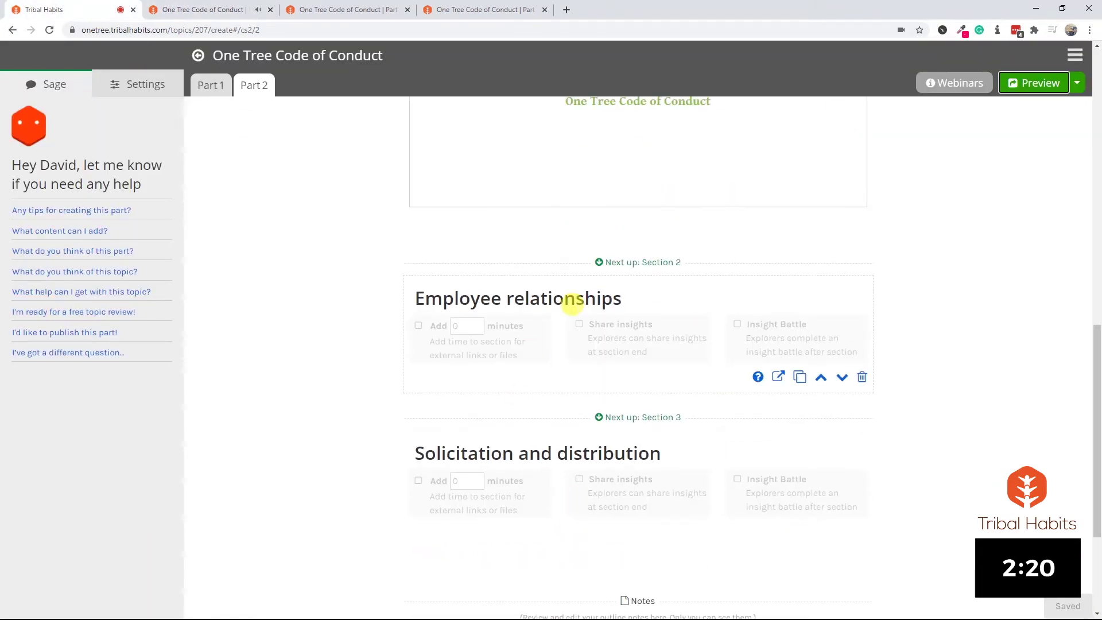
key("alt+Tab")
scroll(586, 329, "down", 7)
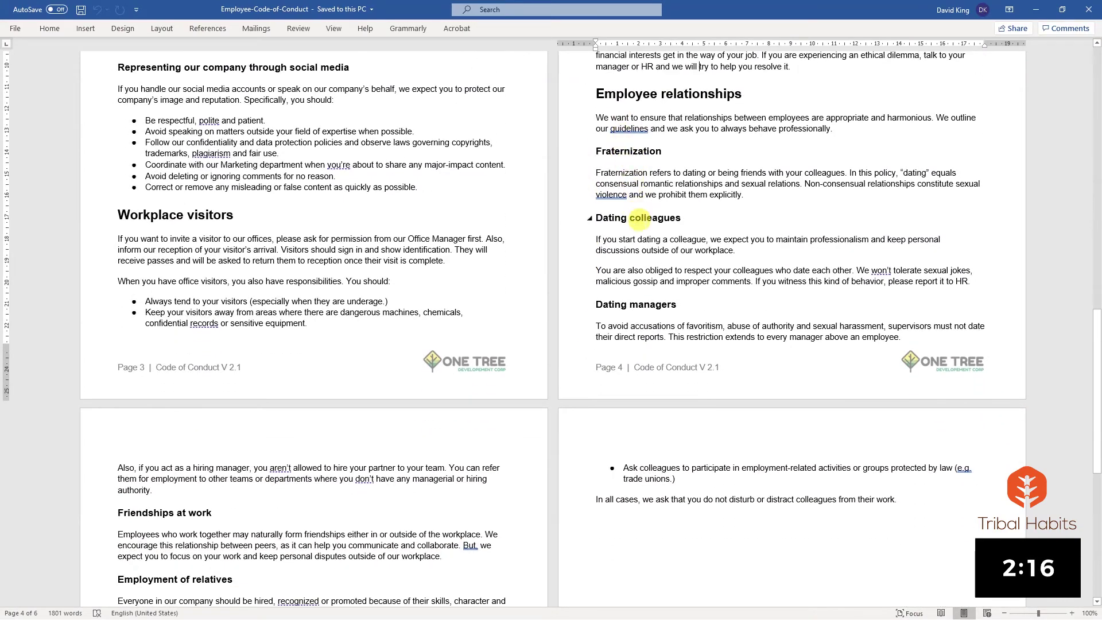
scroll(236, 556, "down", 3)
scroll(201, 493, "down", 5)
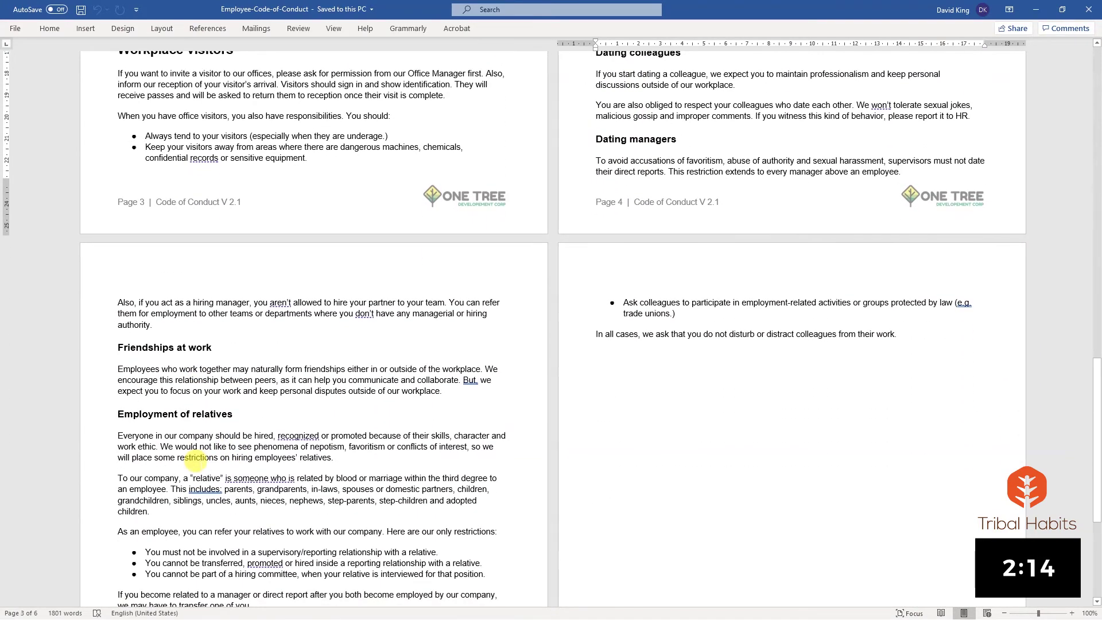
scroll(195, 459, "up", 6)
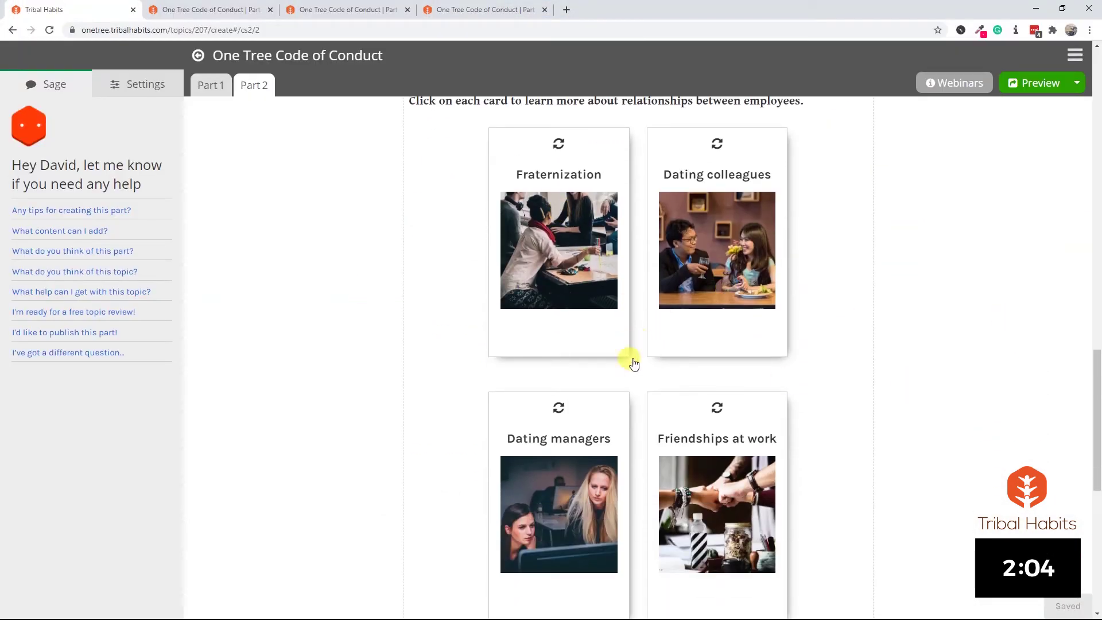
Step: Preview Part 2 and flip the Fraternization, Dating colleagues and Dating managers cards, then return to the editor
left_click(1018, 90)
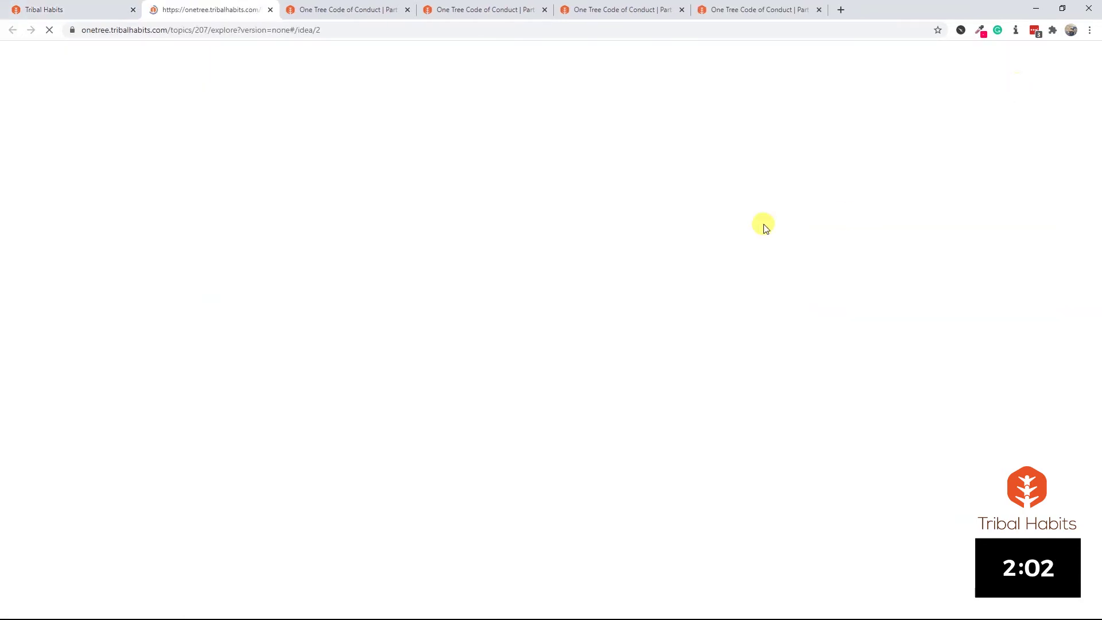
scroll(415, 310, "down", 3)
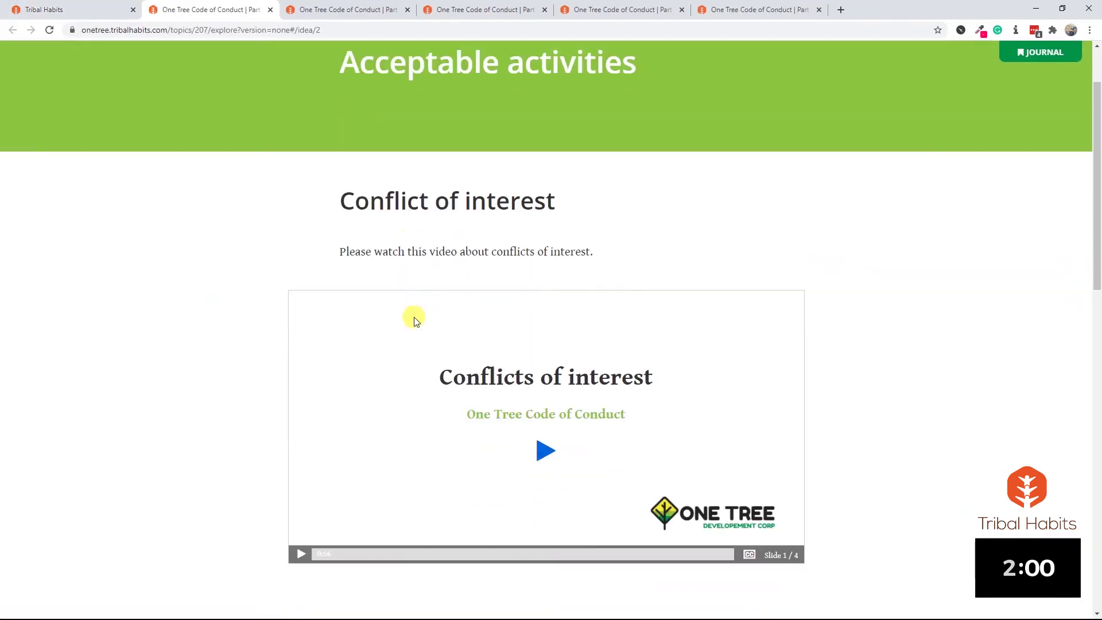
scroll(583, 319, "down", 8)
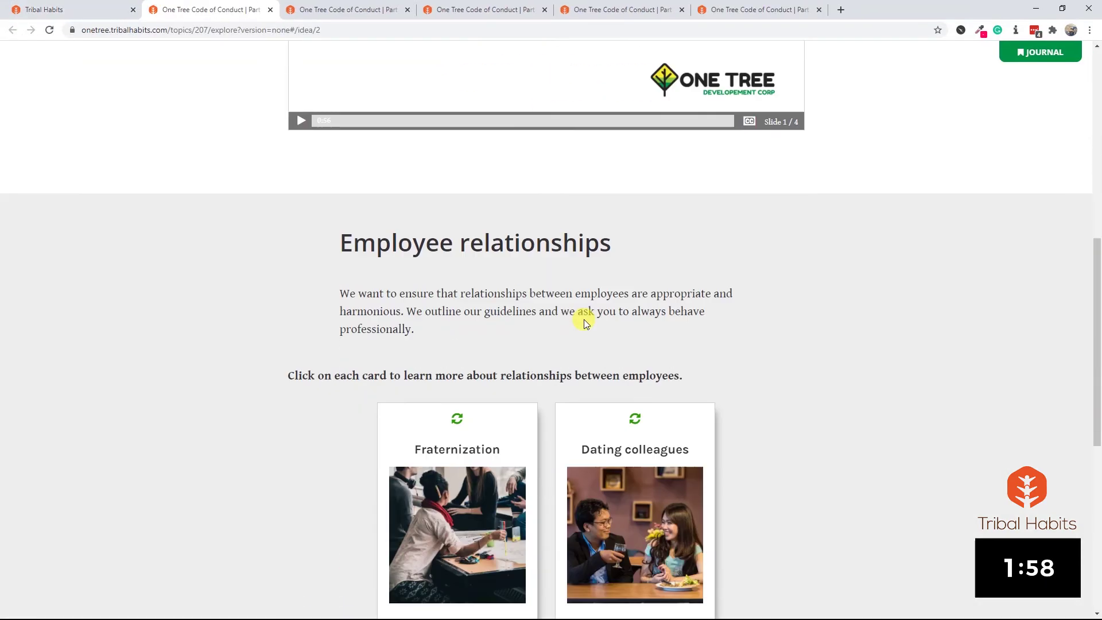
scroll(548, 185, "down", 4)
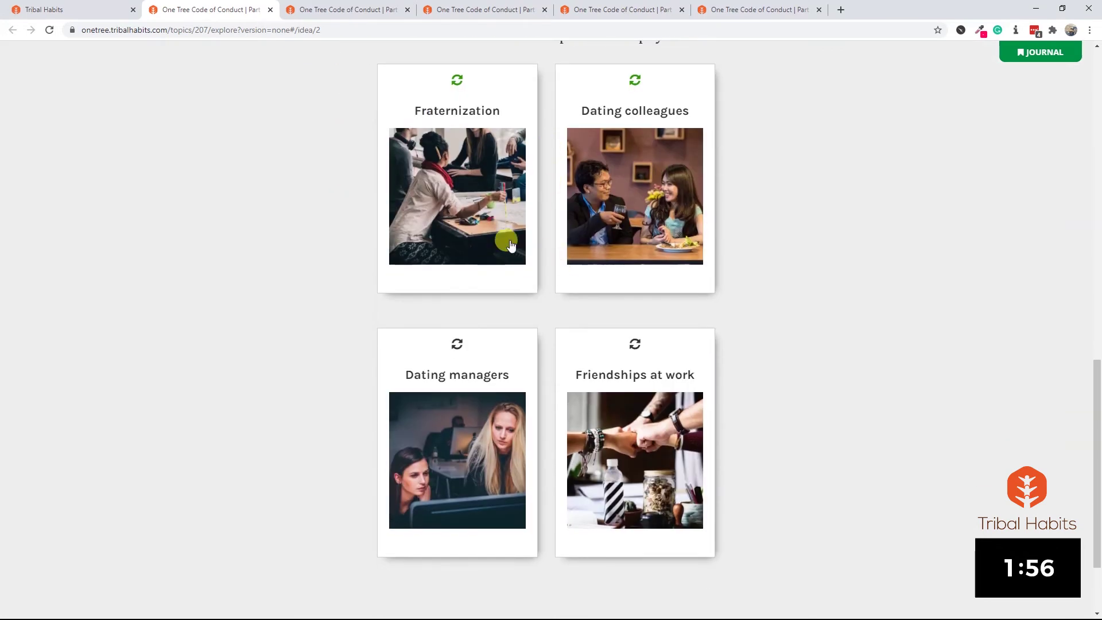
left_click(459, 276)
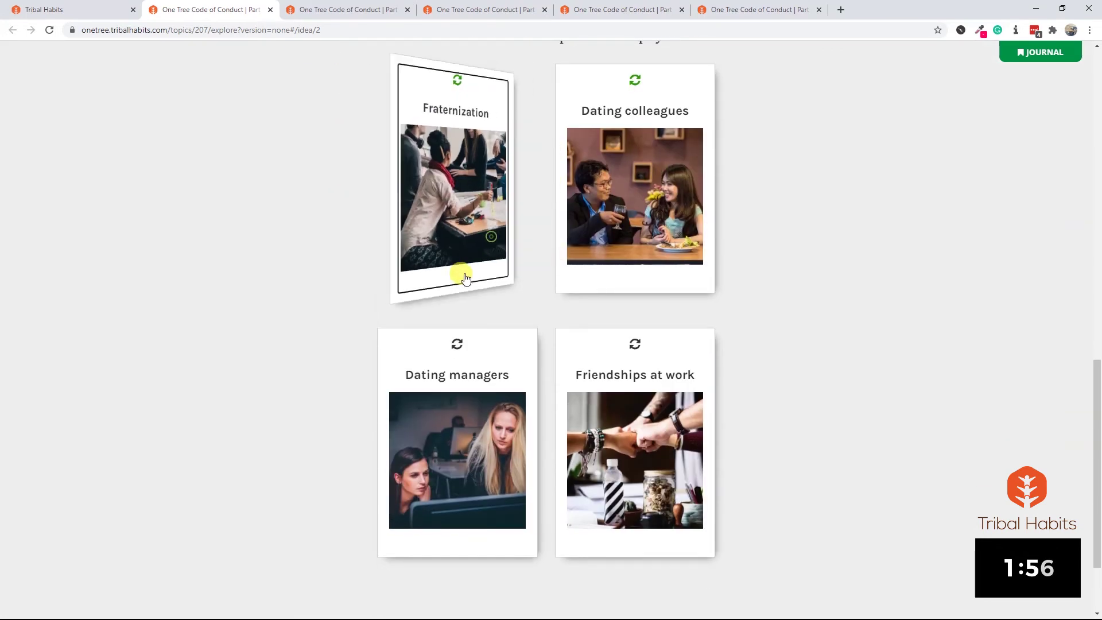
left_click(597, 223)
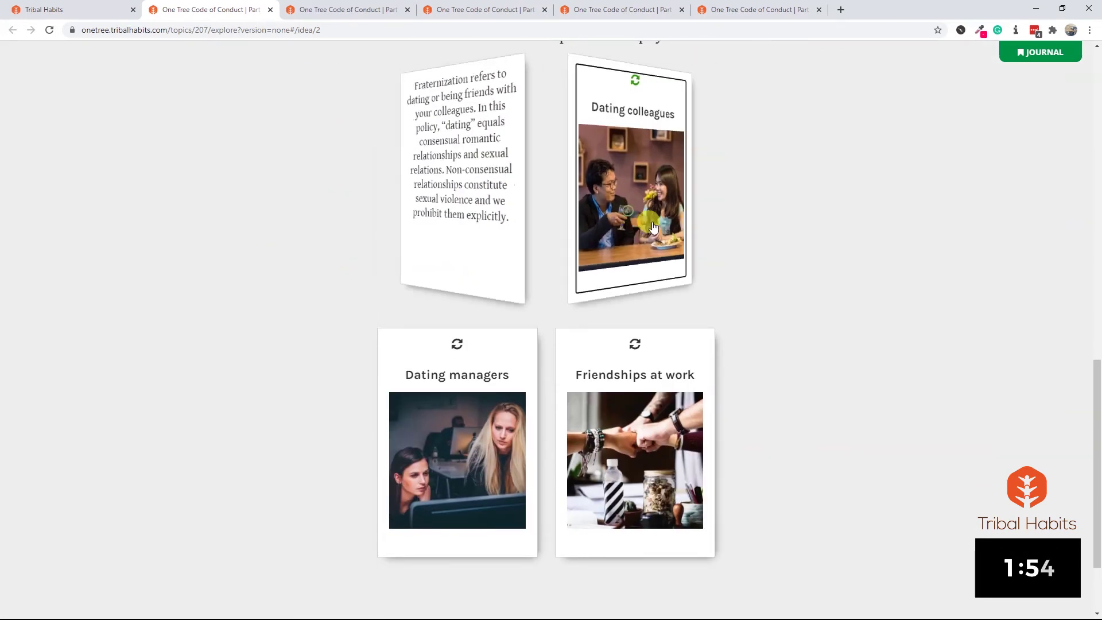
left_click(839, 253)
left_click(479, 428)
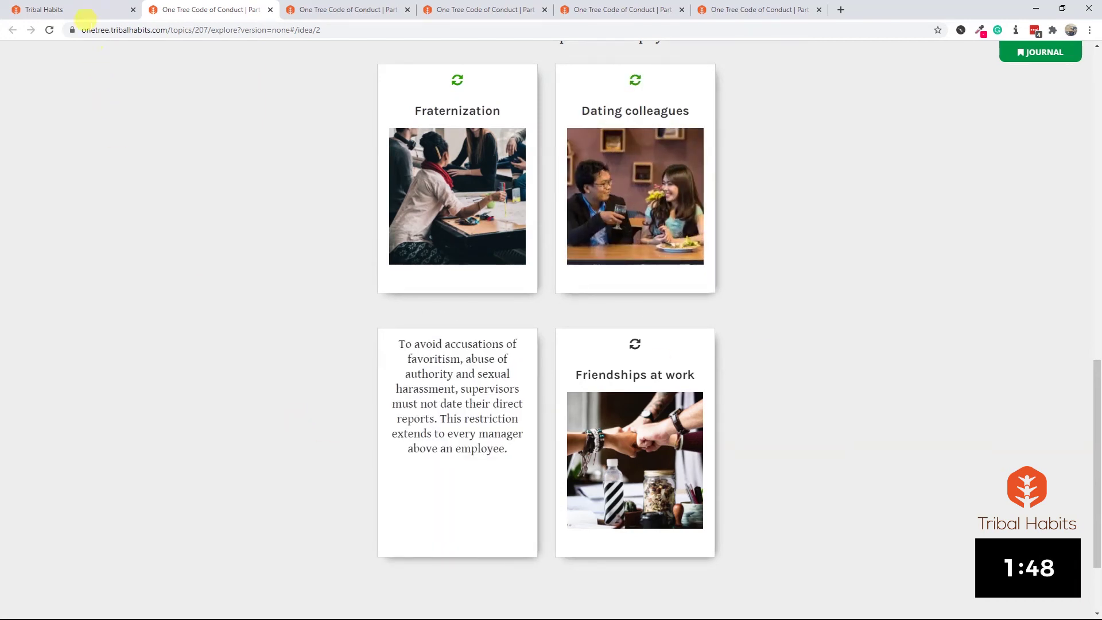
left_click(86, 10)
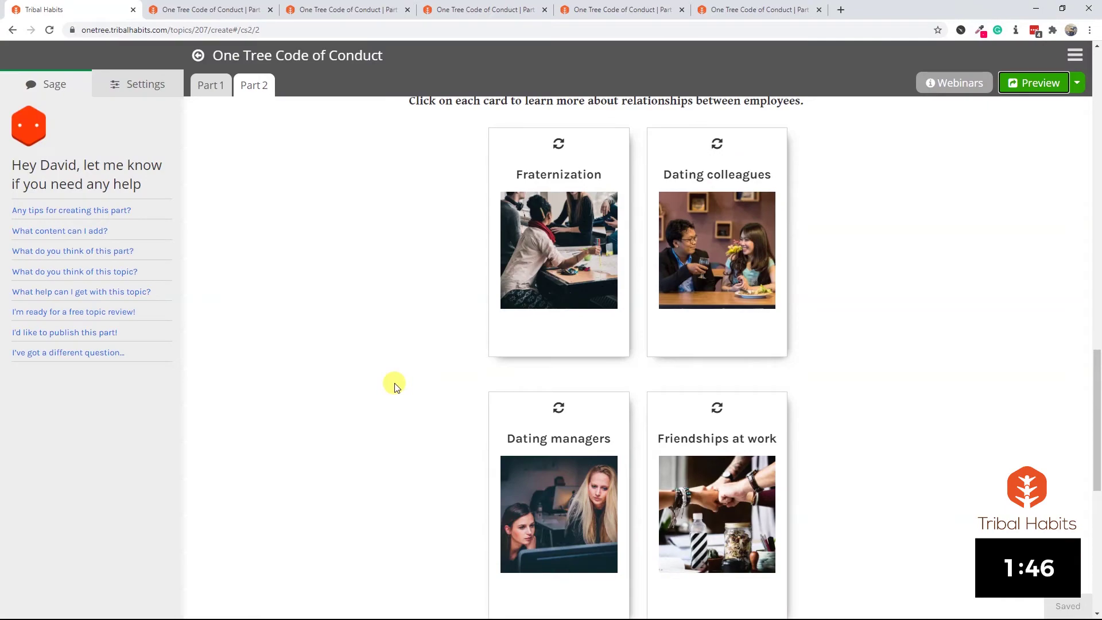
Step: Scroll through Part 2's Solicitation and distribution section toward the Review activity
scroll(395, 386, "down", 6)
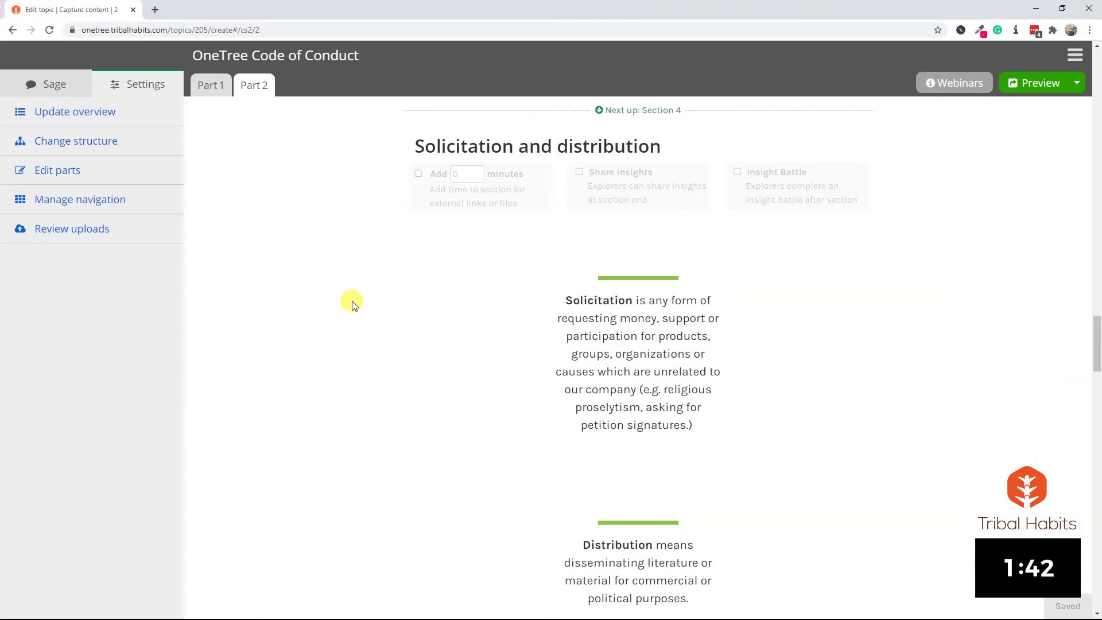
scroll(651, 306, "down", 2)
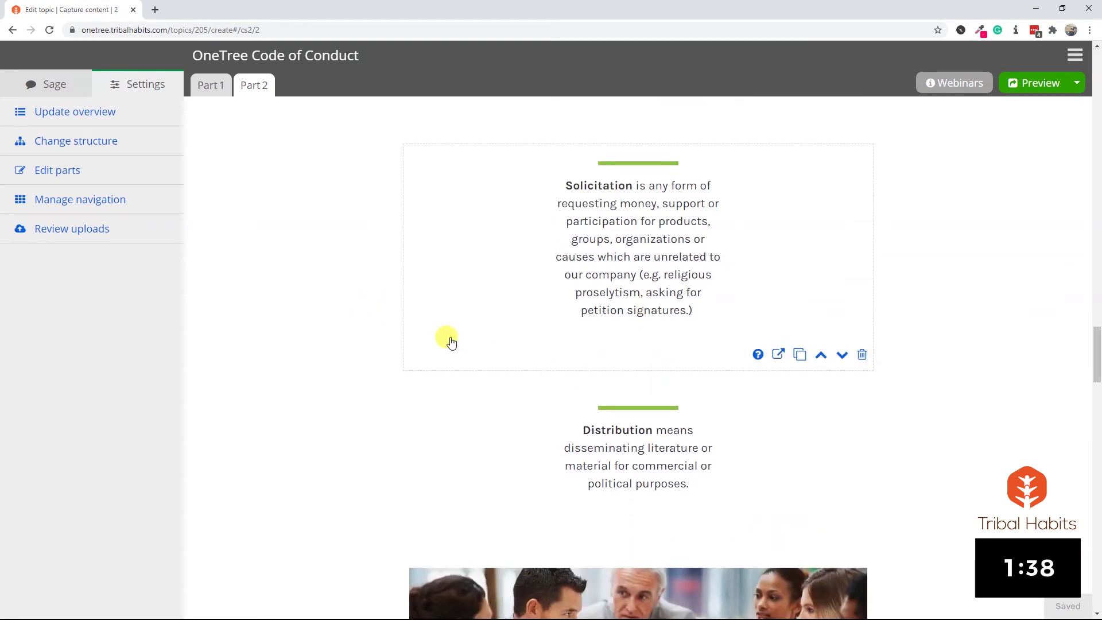
scroll(451, 341, "down", 3)
scroll(451, 341, "down", 8)
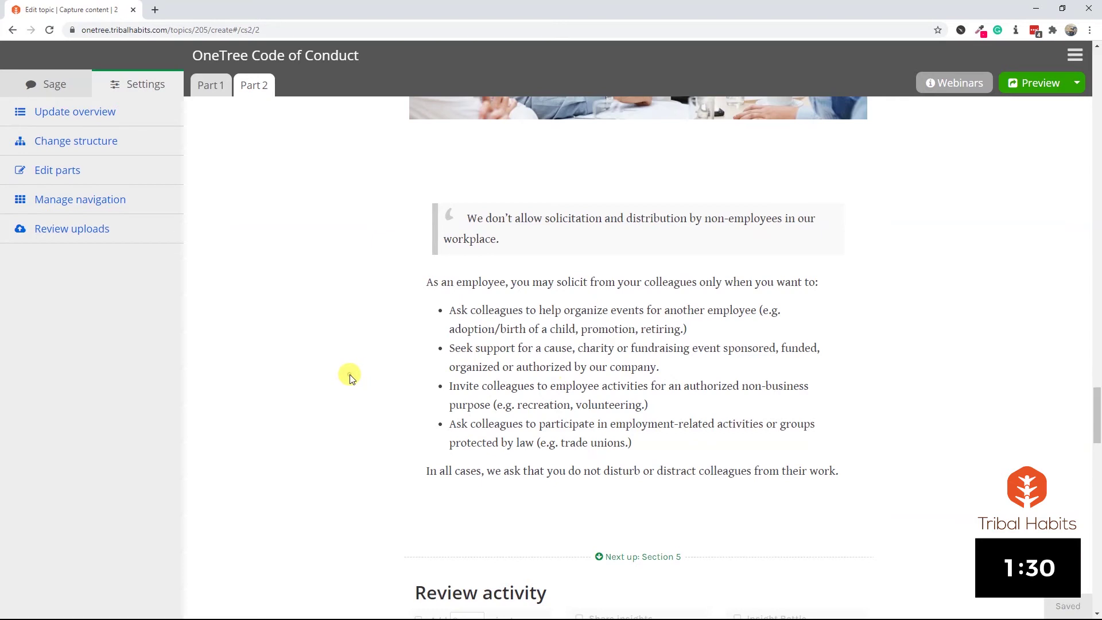
scroll(352, 379, "down", 7)
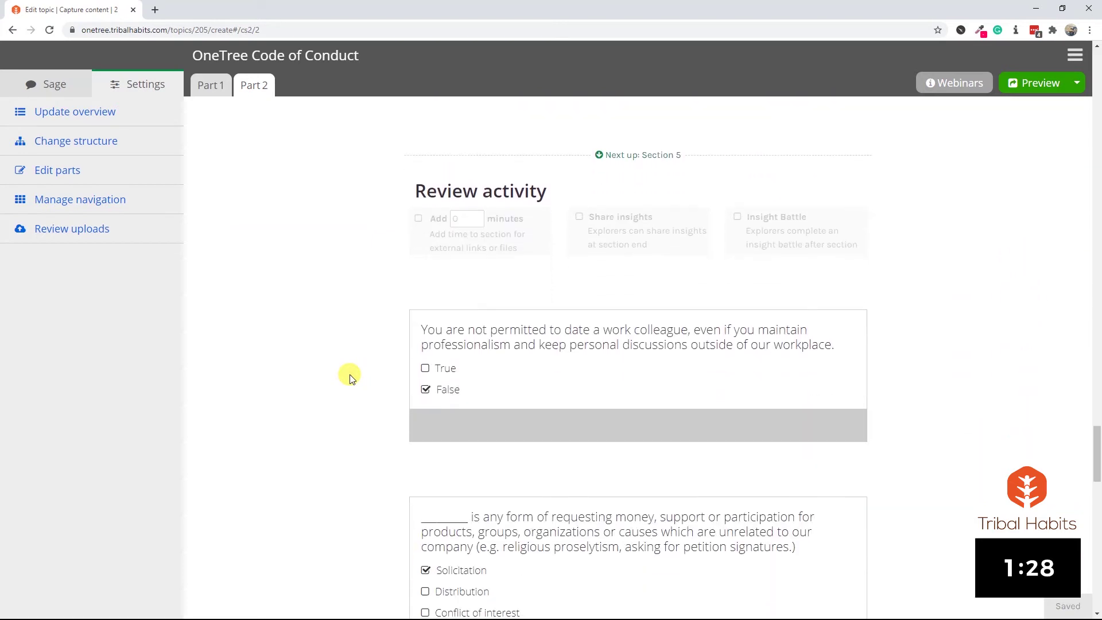
Step: Look over the Part 2 Review activity questions, opening and dismissing the insert-block panel
scroll(352, 376, "down", 2)
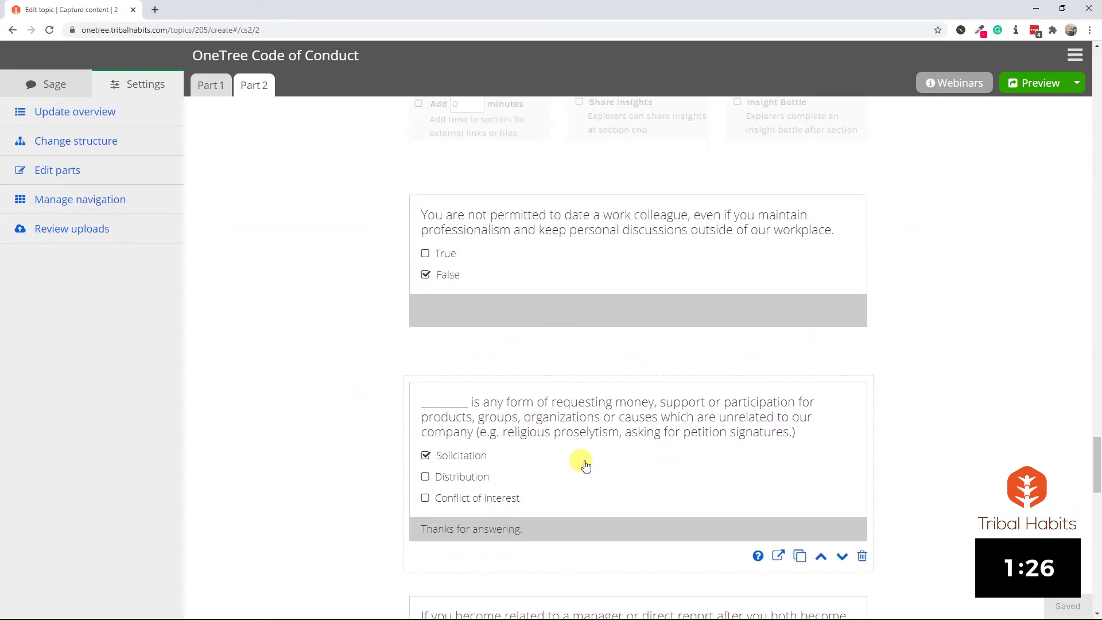
left_click(629, 360)
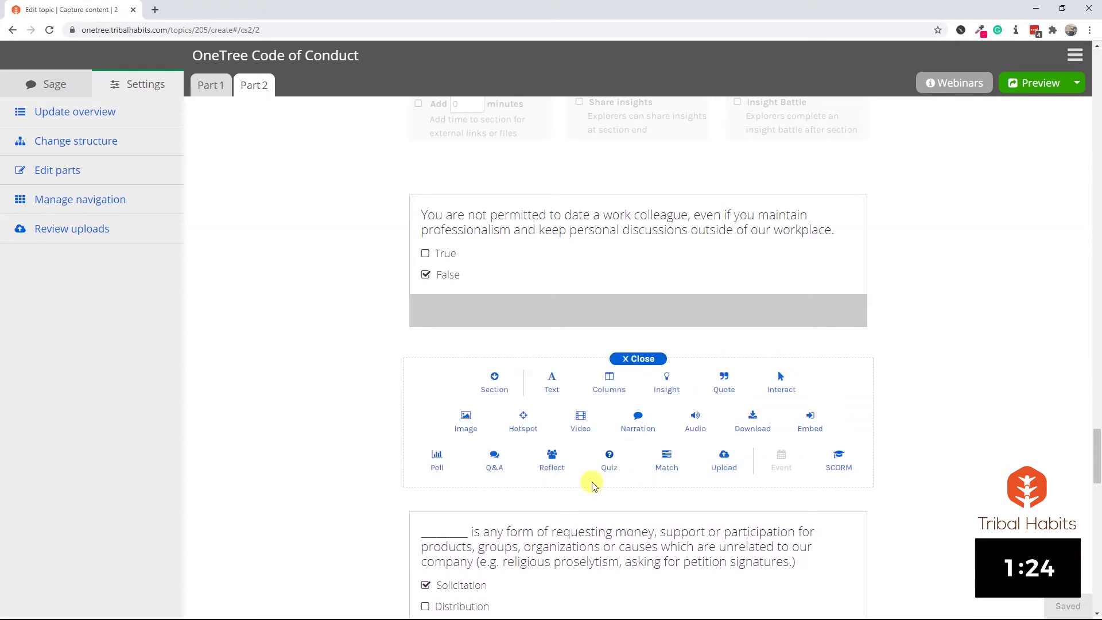
left_click(635, 359)
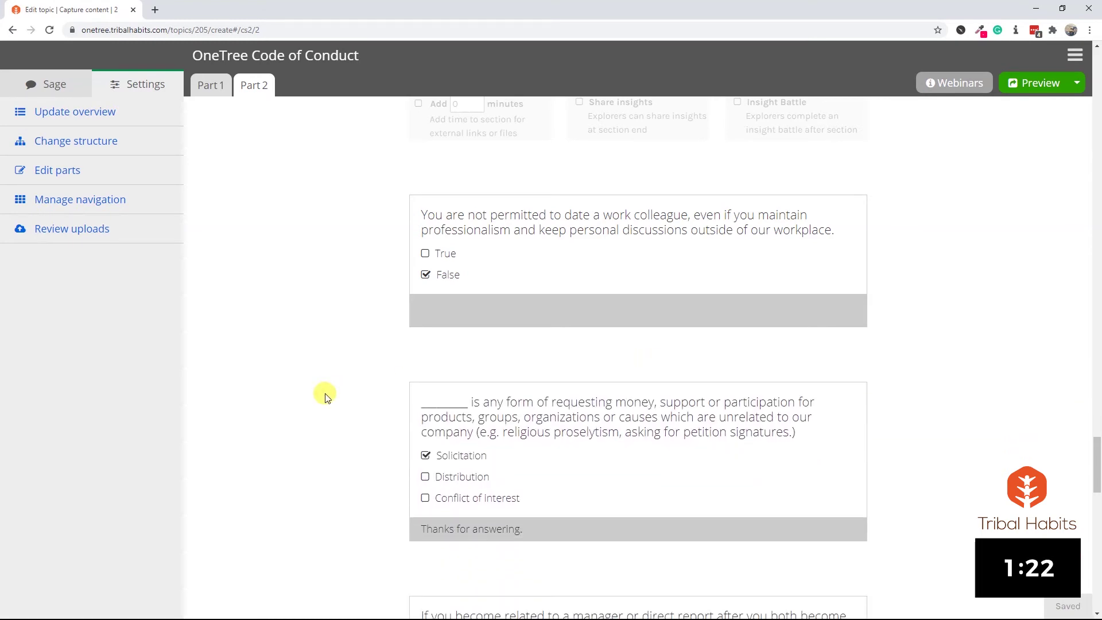
scroll(325, 396, "down", 3)
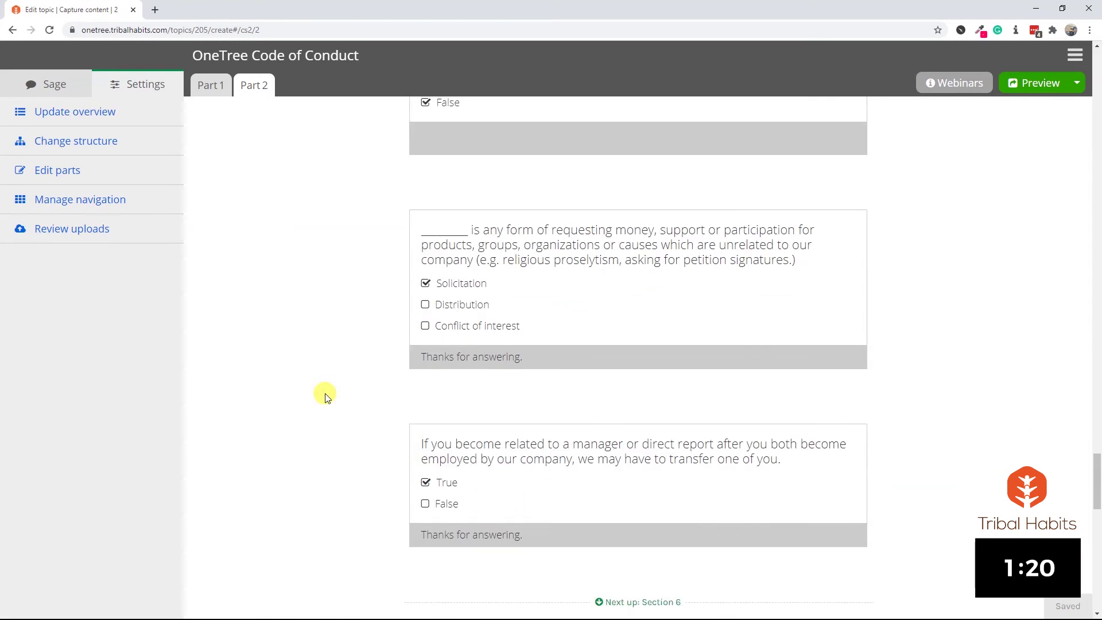
scroll(468, 365, "up", 6)
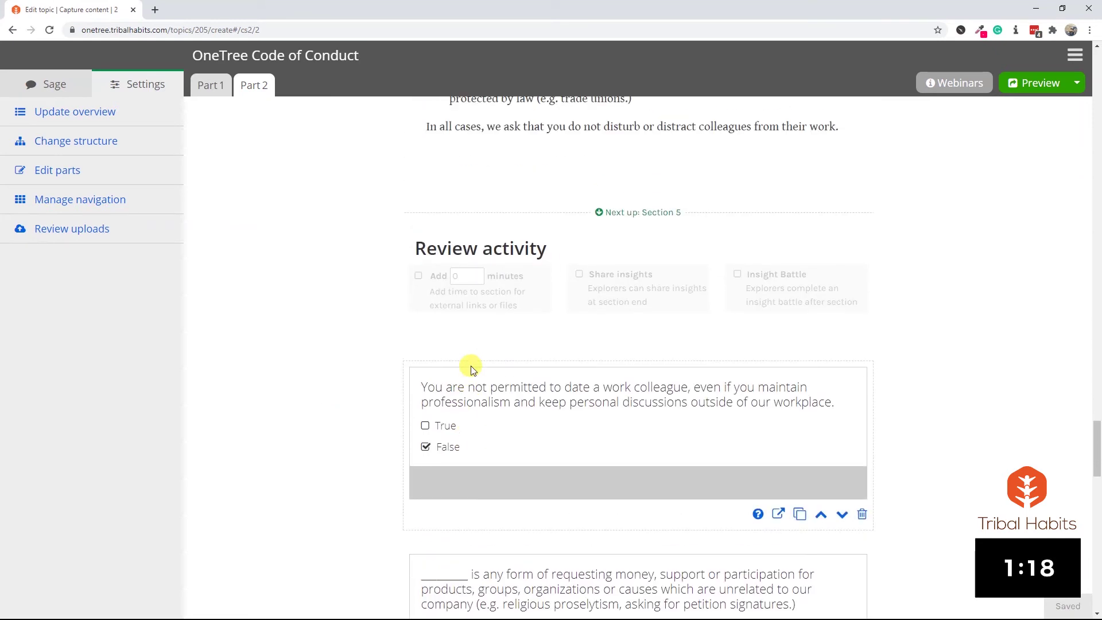
Step: Switch to Part 1 and scroll up to its 3:11 CEO welcome video
left_click(212, 90)
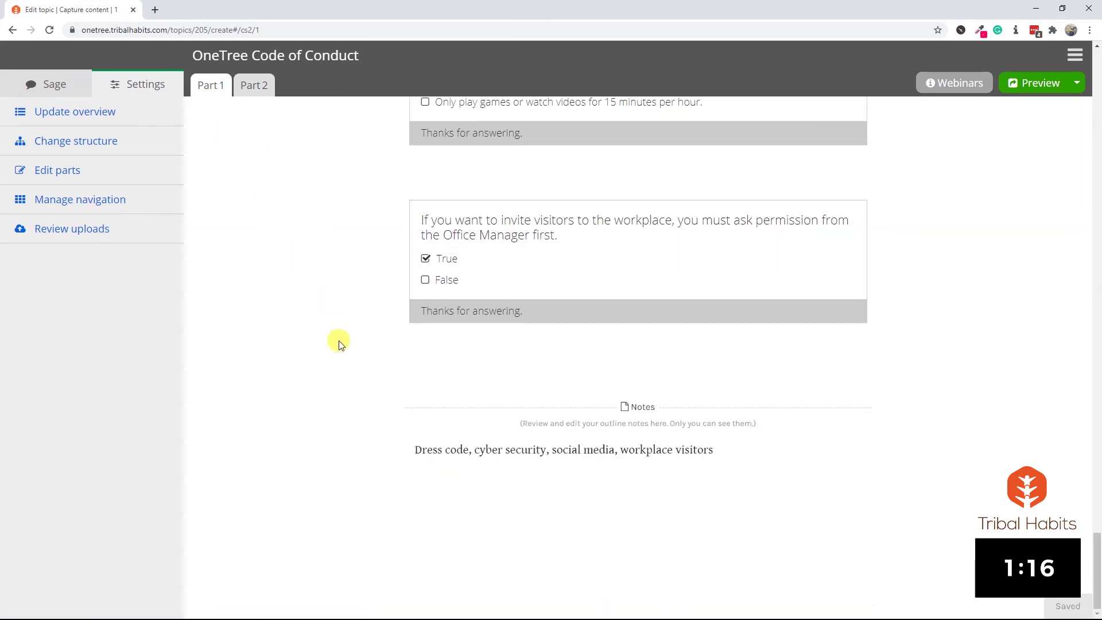
scroll(339, 345, "down", 10)
scroll(338, 345, "up", 16)
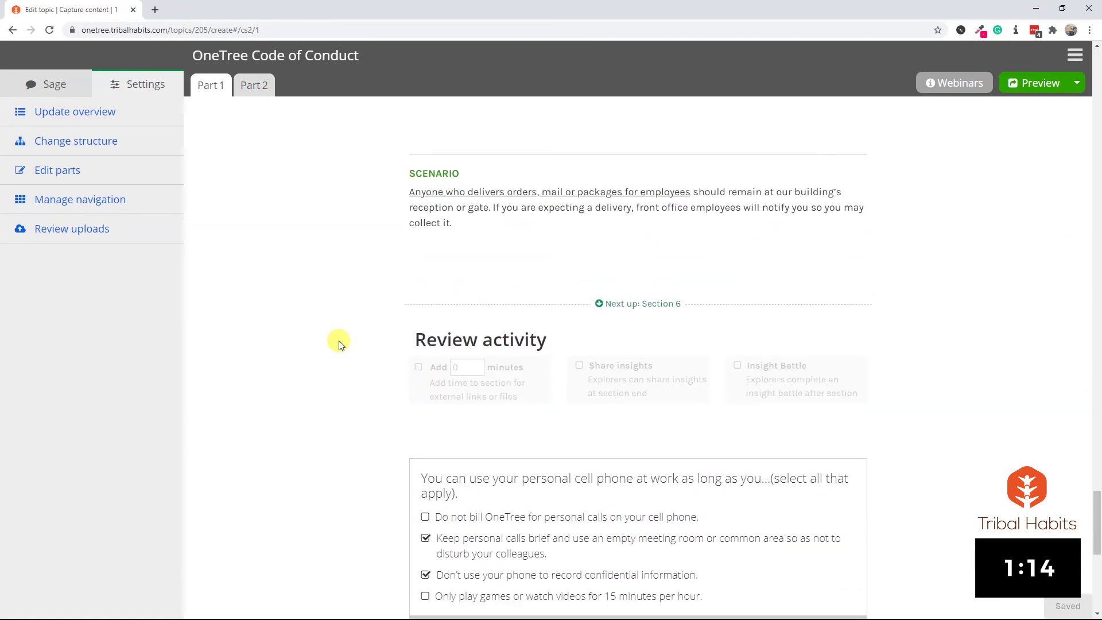
scroll(338, 345, "up", 20)
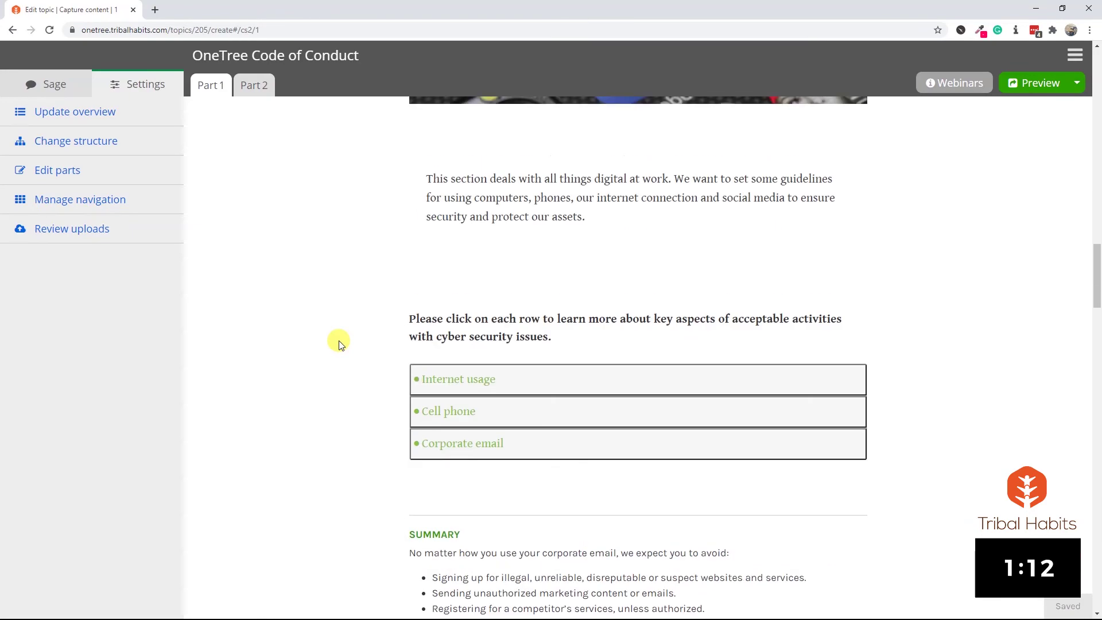
scroll(339, 344, "up", 20)
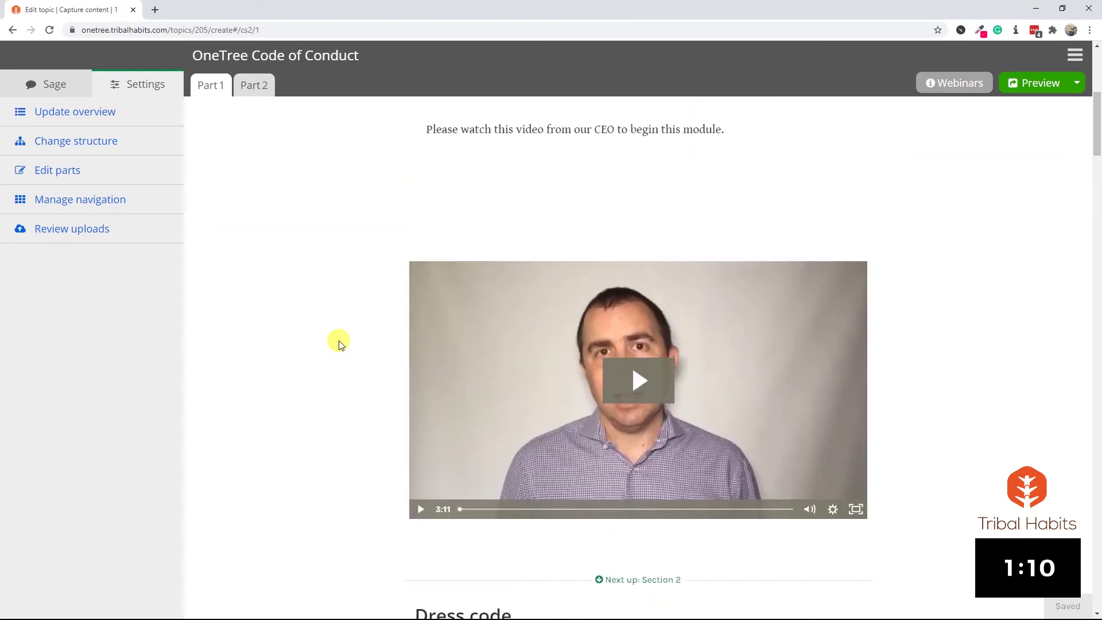
scroll(339, 345, "up", 1)
scroll(323, 453, "down", 7)
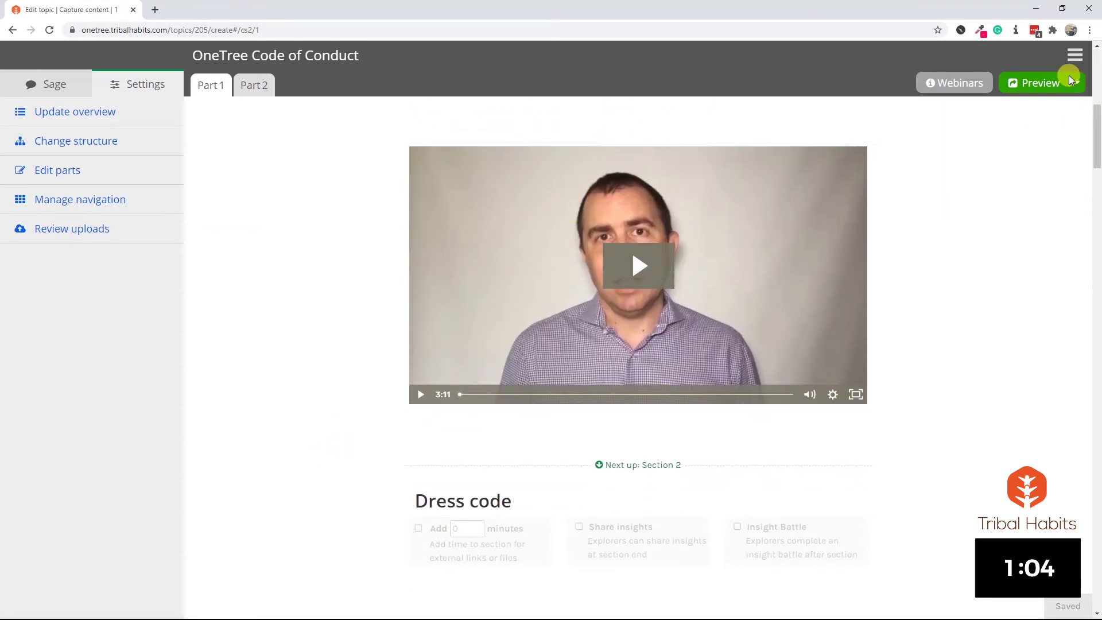
Step: Open the course learner preview and start exploring Part One, Acceptable behaviours at work
left_click(1038, 83)
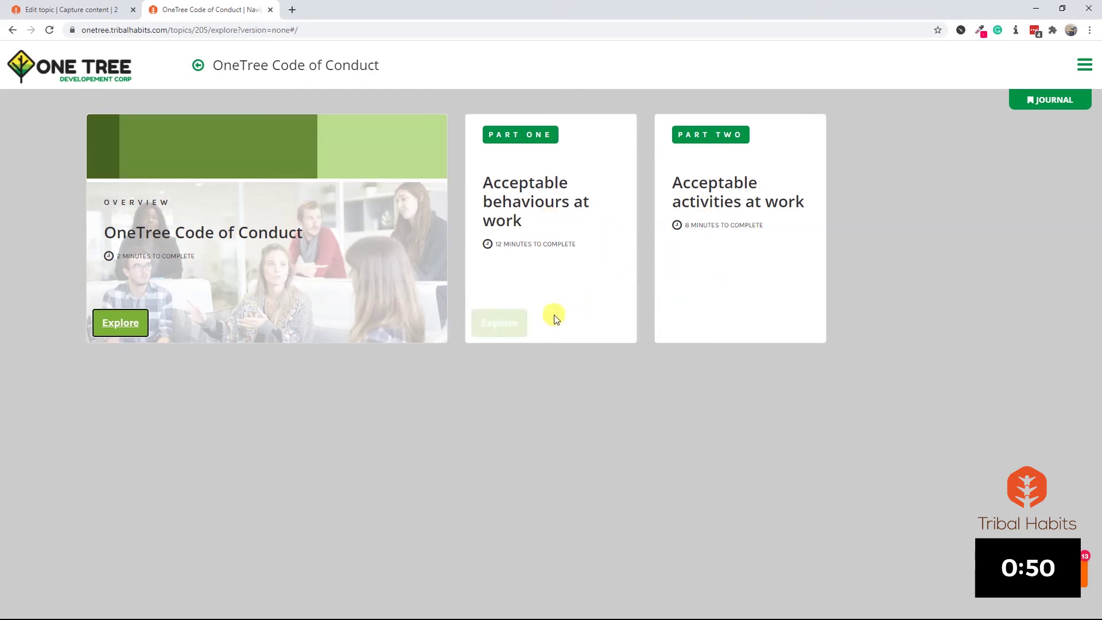
left_click(491, 326)
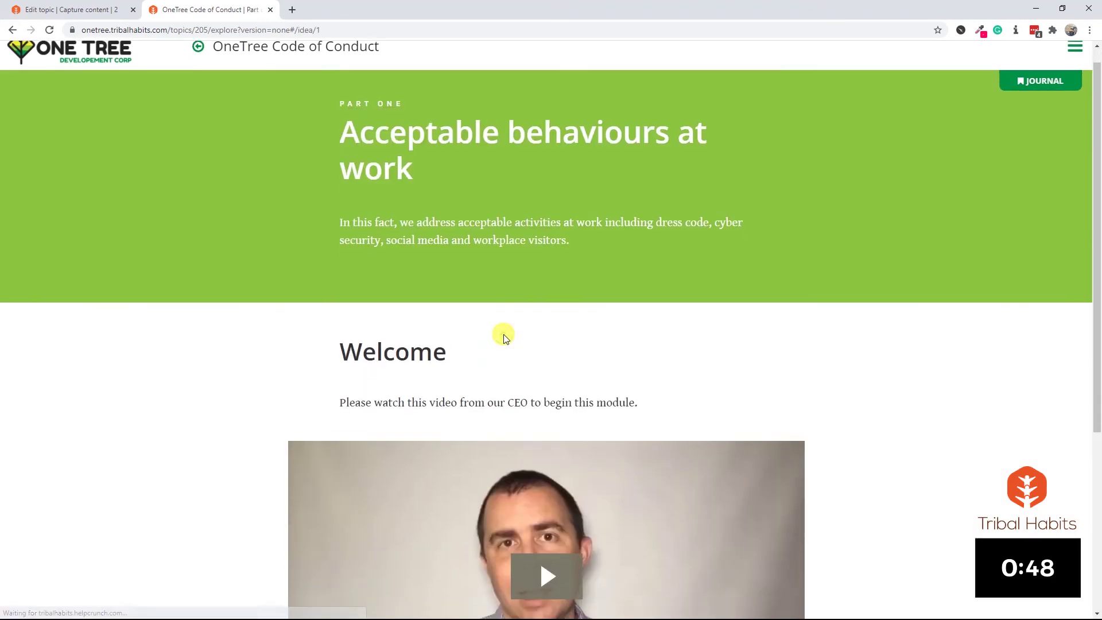
scroll(459, 345, "down", 3)
scroll(597, 376, "down", 2)
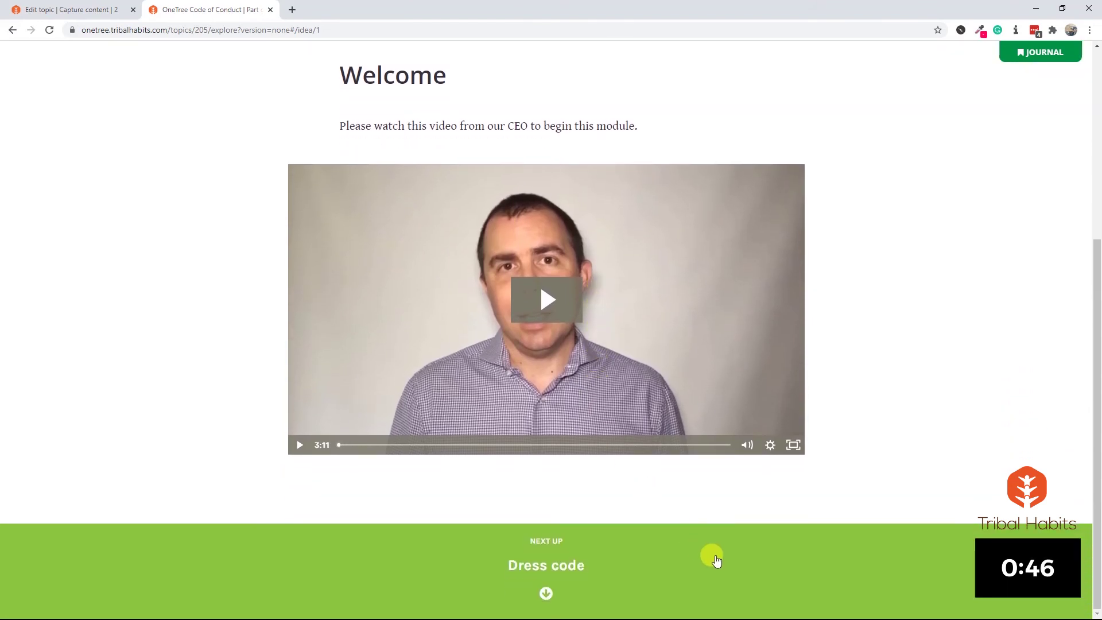
Step: Advance through Dress code to the cyber security section, down to Internet usage and Summary
left_click(716, 557)
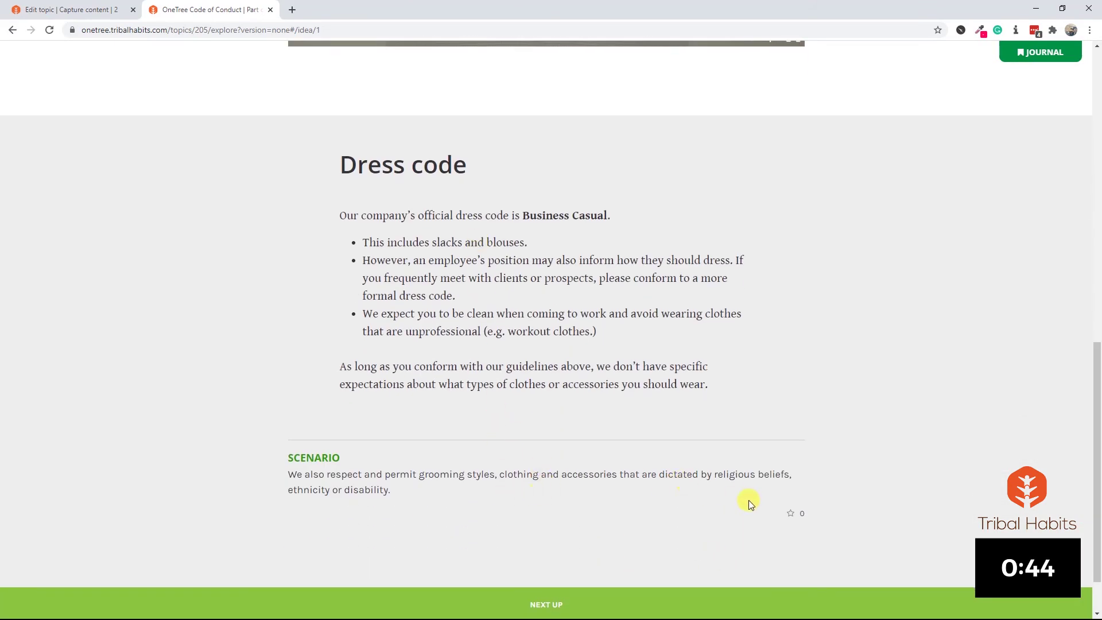
left_click(727, 598)
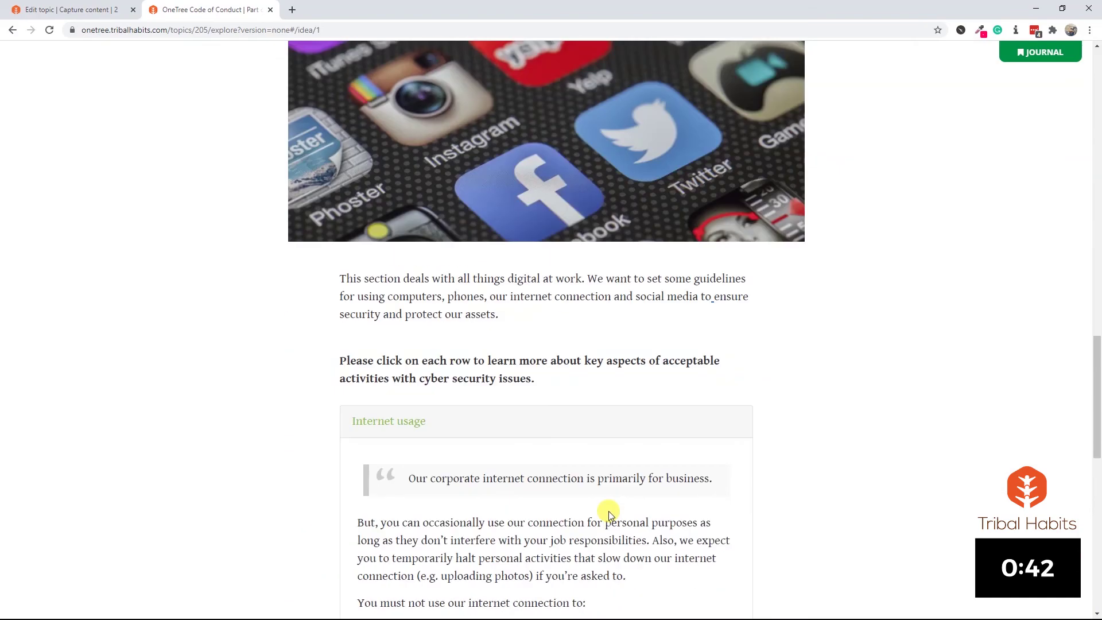
scroll(610, 514, "down", 5)
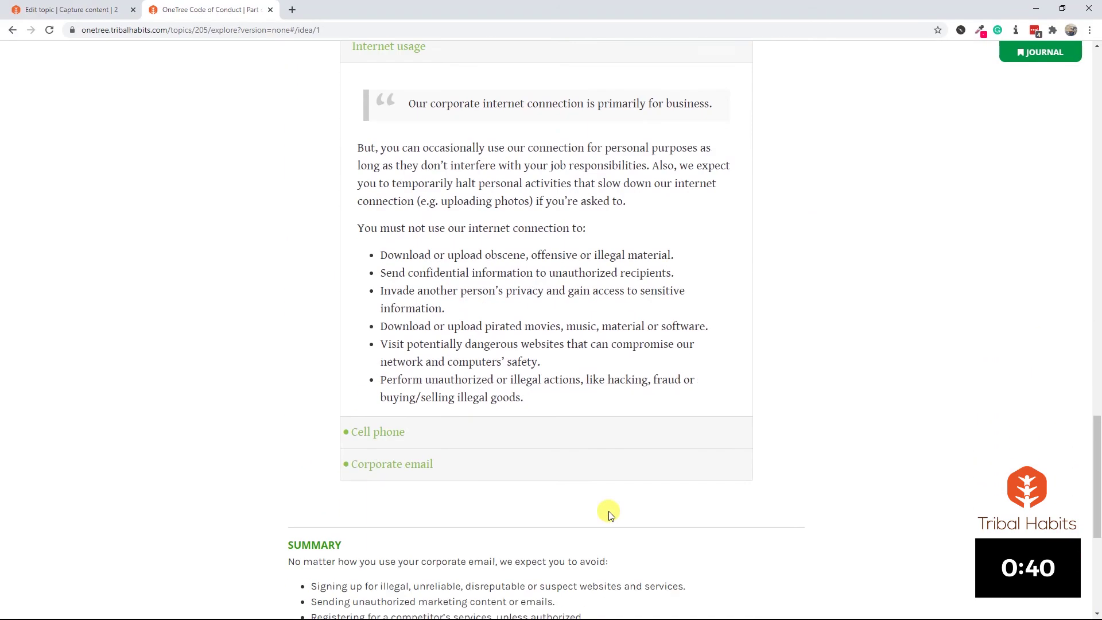
scroll(610, 514, "down", 1)
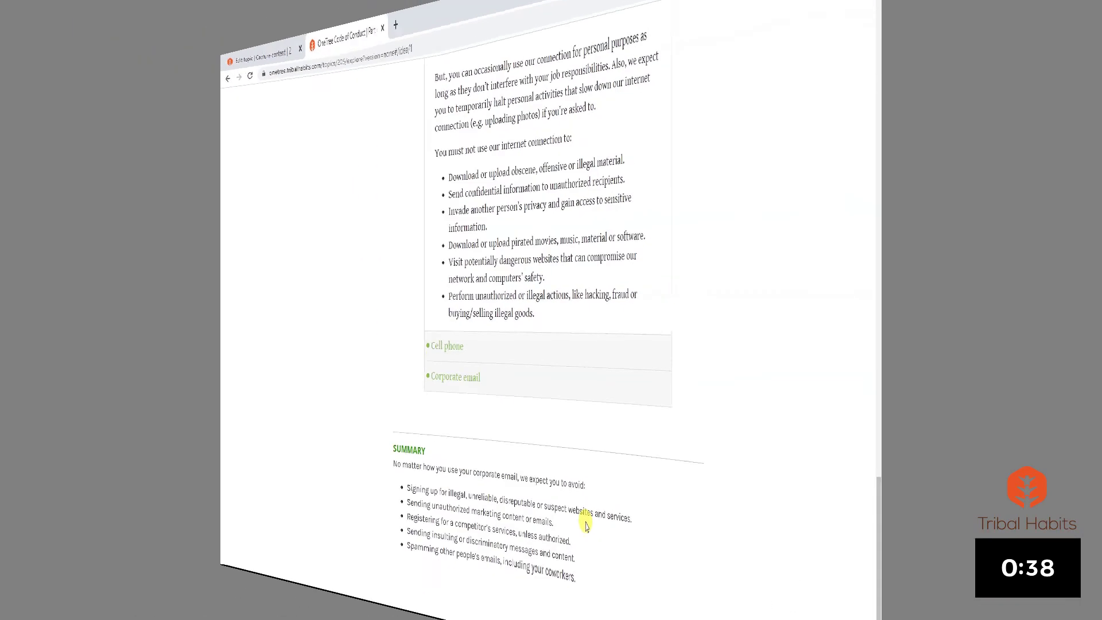